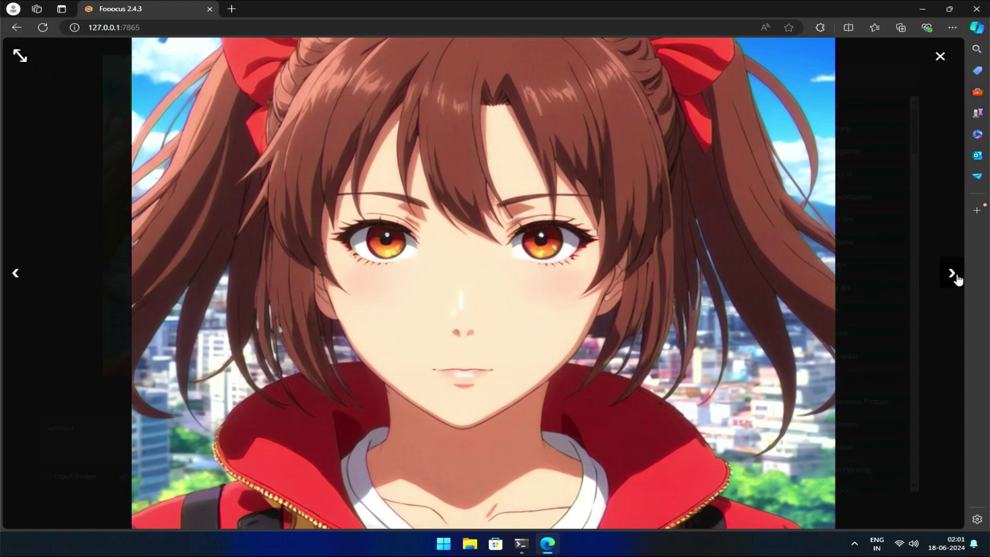
Advance to the second 'women' portrait in the image viewer.
{"action": "left_click", "coordinate": [953, 274]}
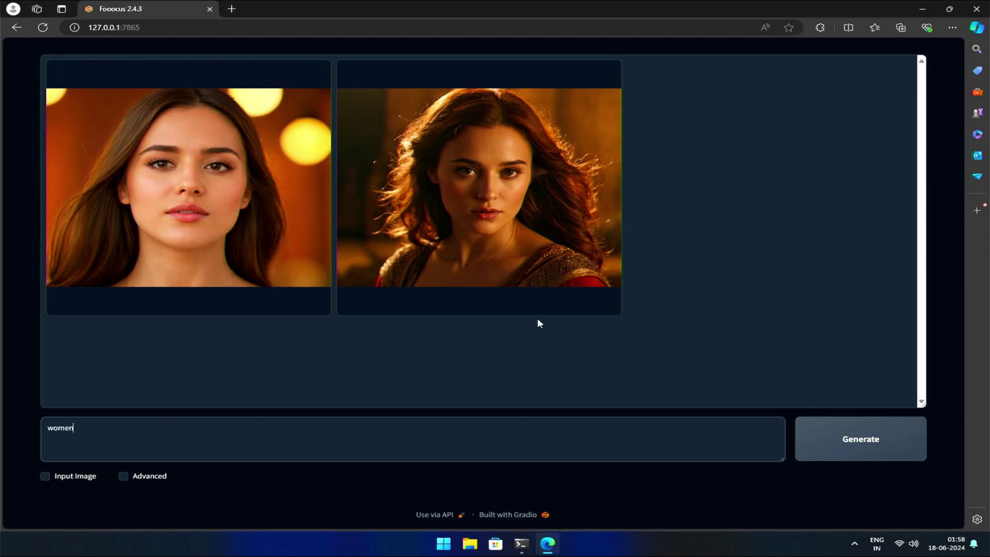
Browse both portraits full-window twice, ending on the red-haired woman in the gold-trimmed dress.
{"action": "left_click", "coordinate": [156, 206]}
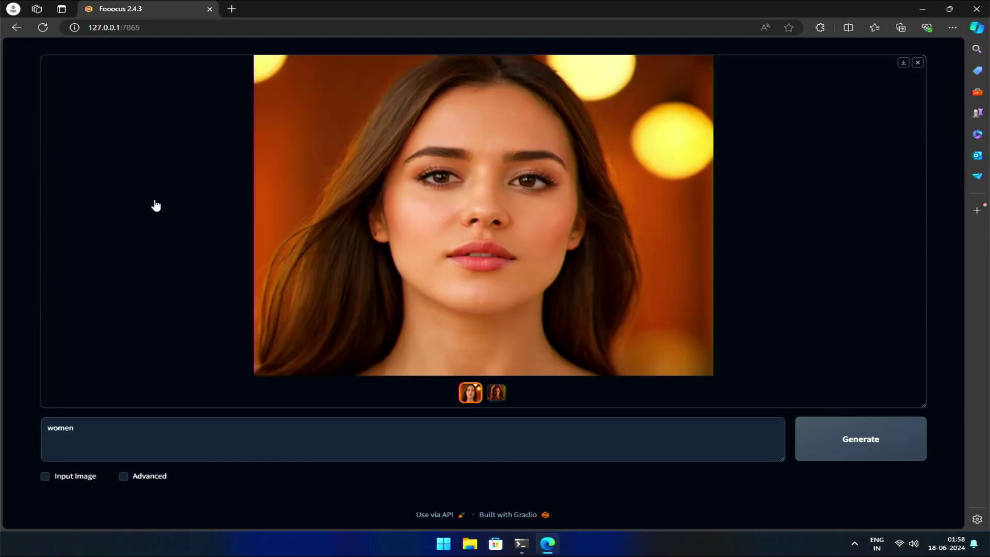
{"action": "left_click", "coordinate": [513, 302]}
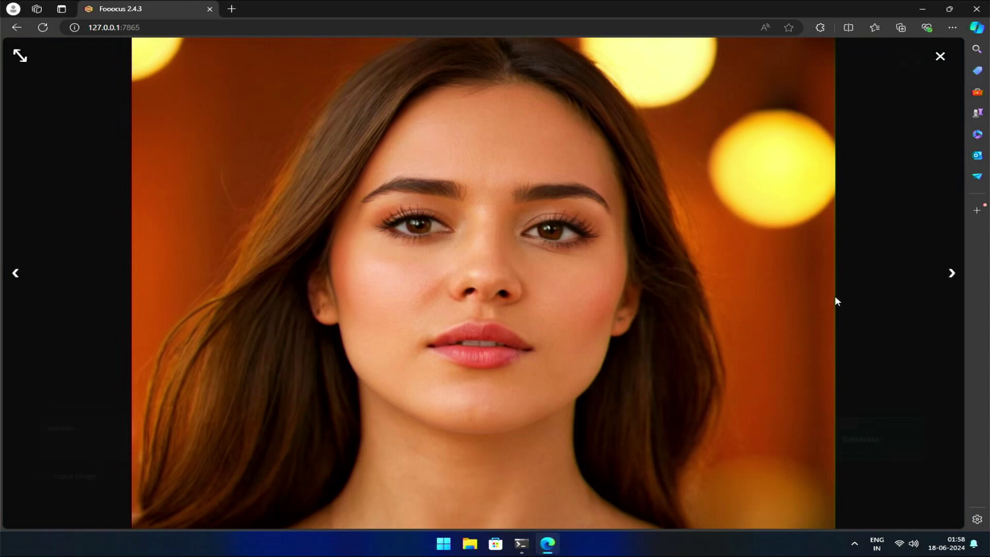
{"action": "left_click", "coordinate": [950, 279]}
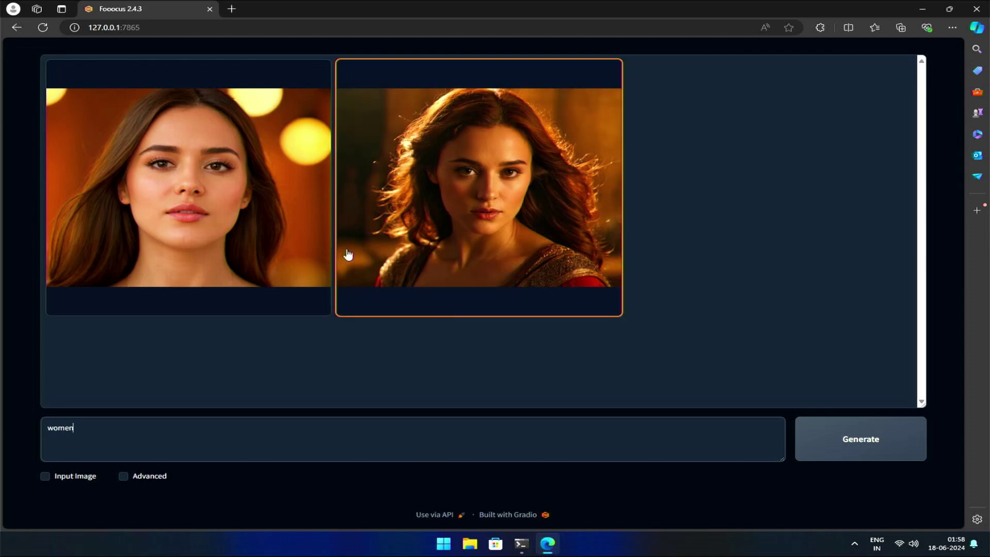
{"action": "left_click", "coordinate": [155, 206]}
{"action": "left_click", "coordinate": [522, 311]}
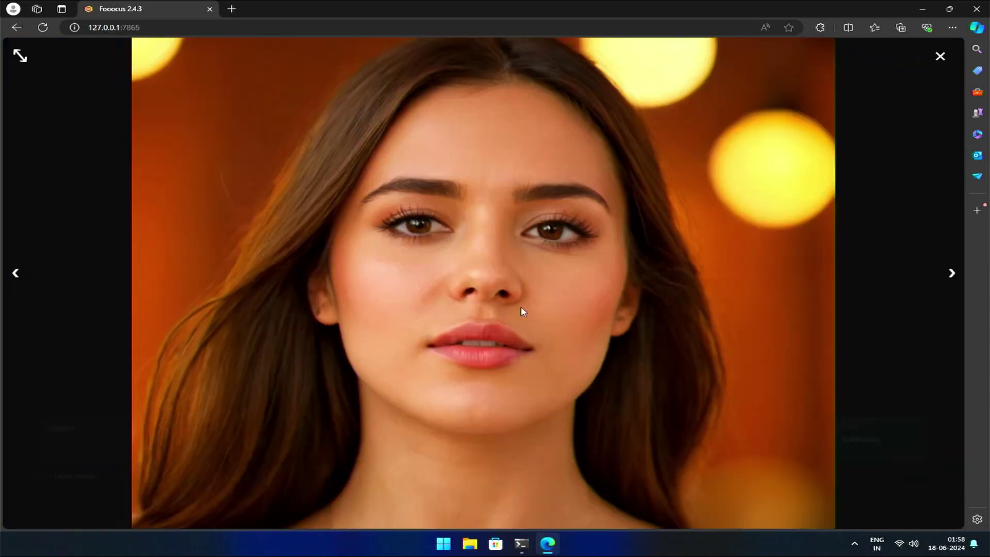
{"action": "left_click", "coordinate": [949, 281]}
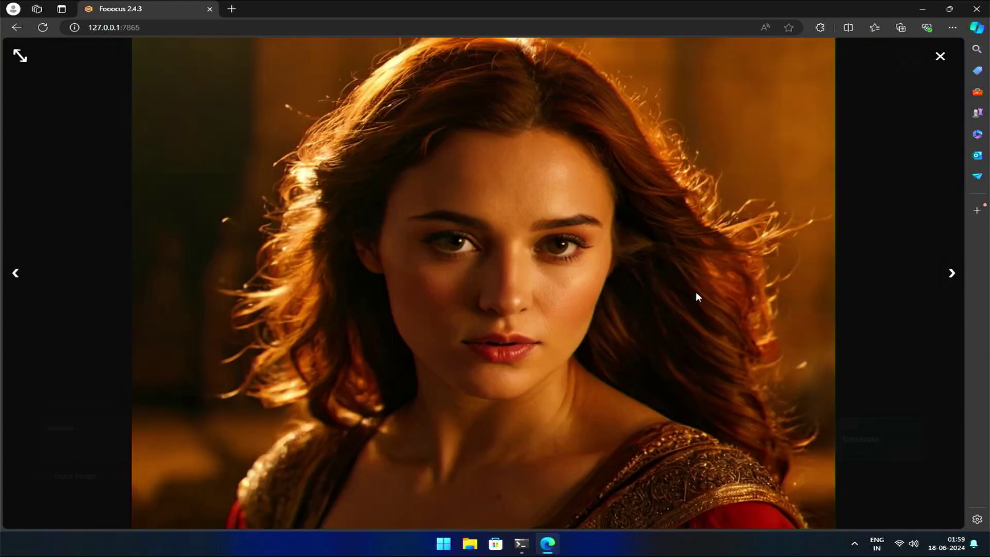
{"action": "left_click", "coordinate": [940, 56]}
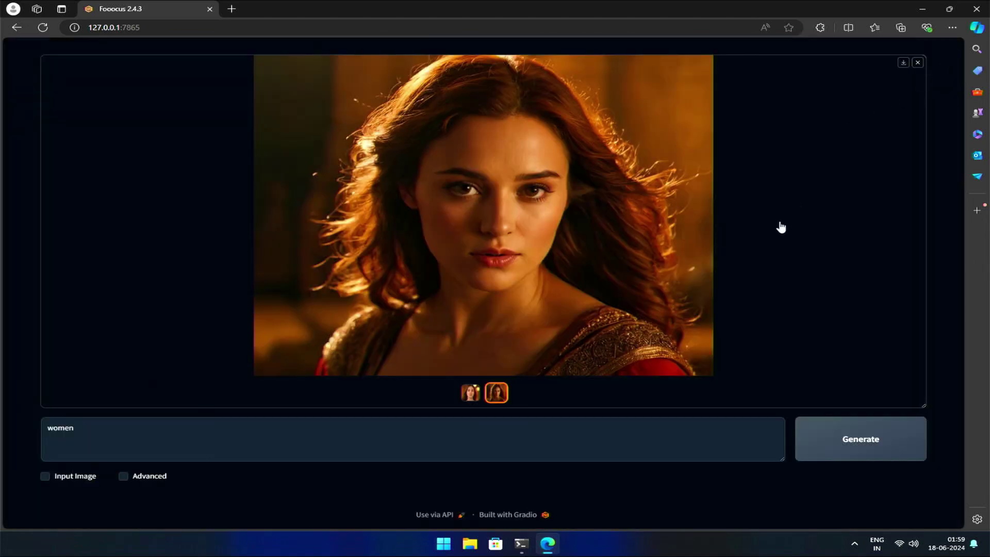
Enable Advanced settings and browse the Style list with its preview images.
{"action": "left_click", "coordinate": [138, 478]}
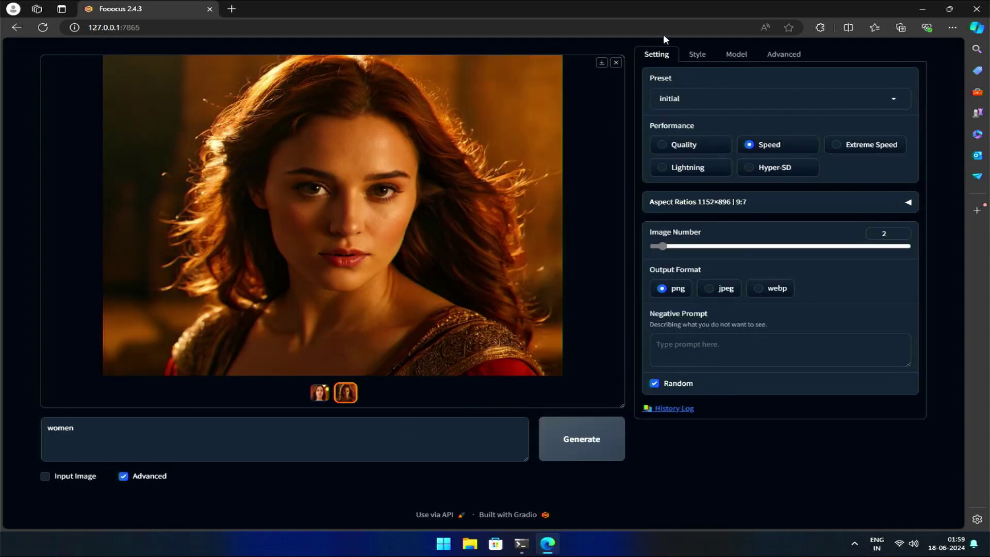
{"action": "left_click", "coordinate": [696, 56]}
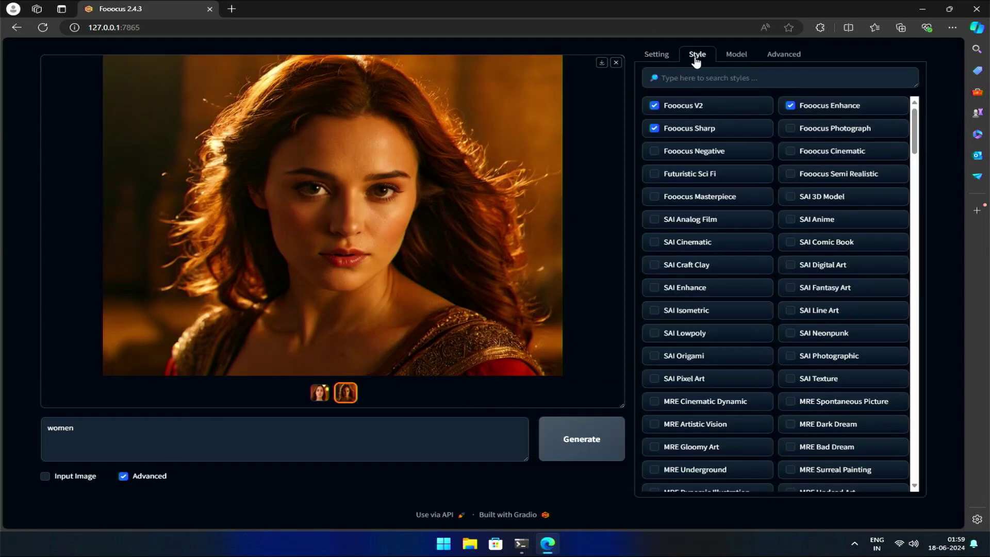
{"action": "mouse_move", "coordinate": [673, 114]}
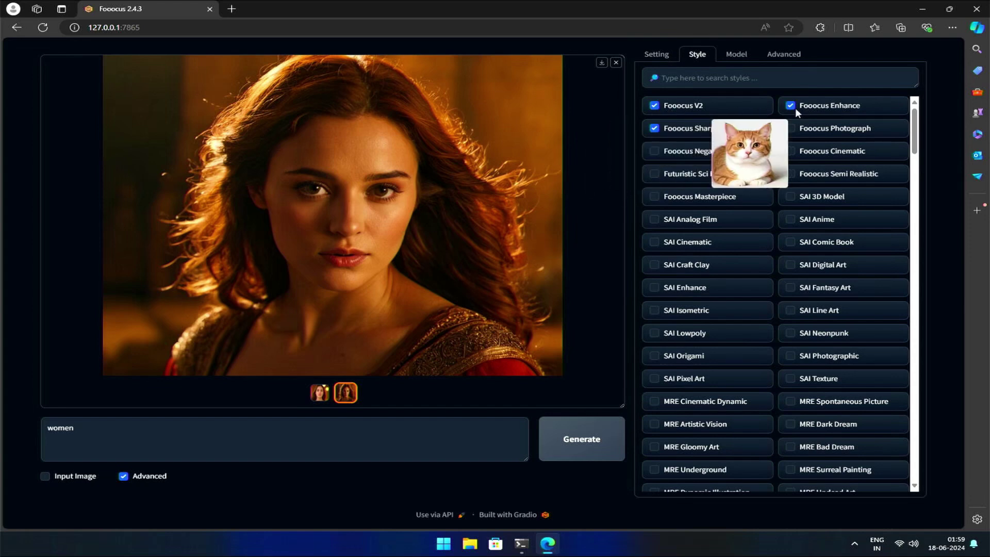
{"action": "left_click", "coordinate": [700, 129]}
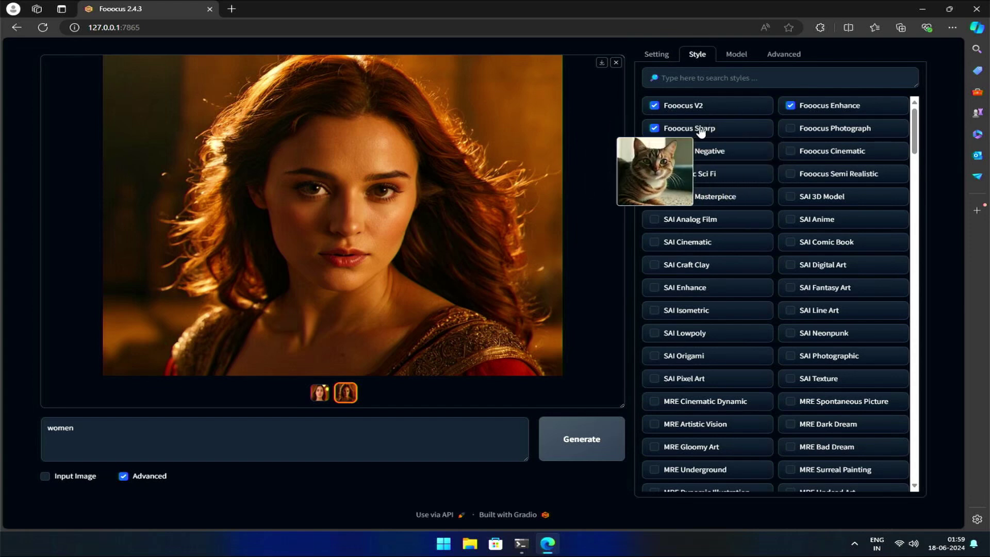
{"action": "scroll", "coordinate": [715, 258], "scroll_direction": "down", "scroll_amount": 5}
{"action": "scroll", "coordinate": [713, 232], "scroll_direction": "up", "scroll_amount": 5}
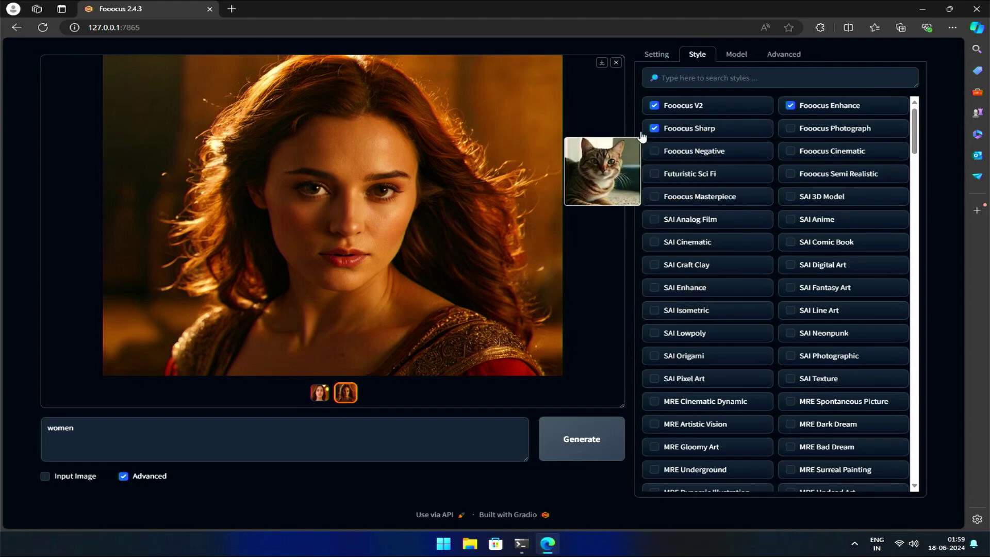
Revisit the first portrait full-window, then uncheck the Fooocus V2 style.
{"action": "left_click", "coordinate": [60, 232]}
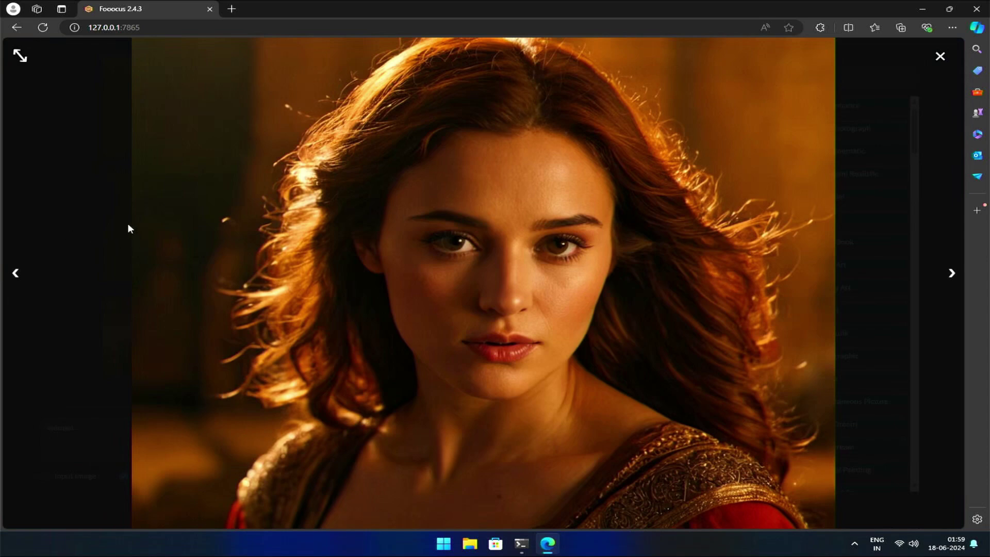
{"action": "left_click", "coordinate": [21, 278]}
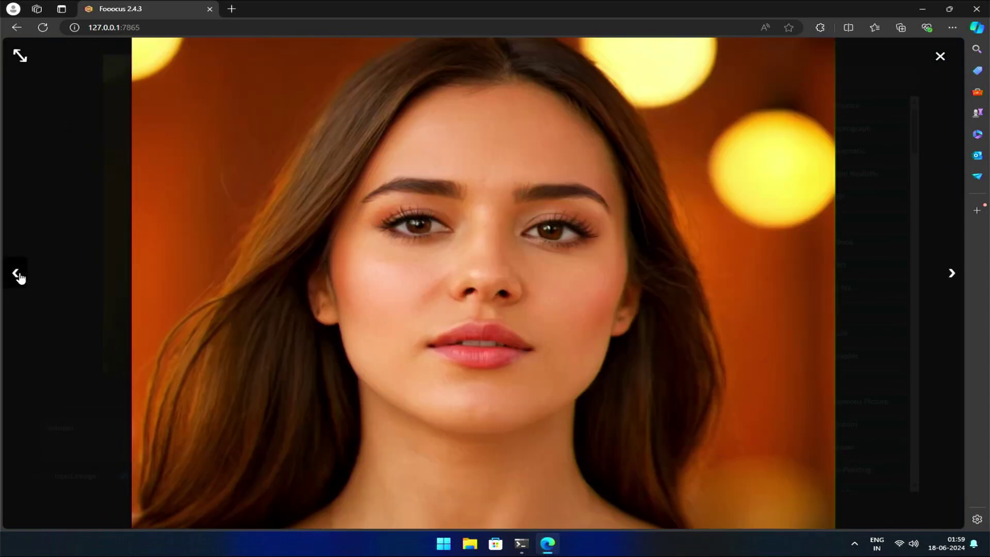
{"action": "left_click", "coordinate": [941, 58]}
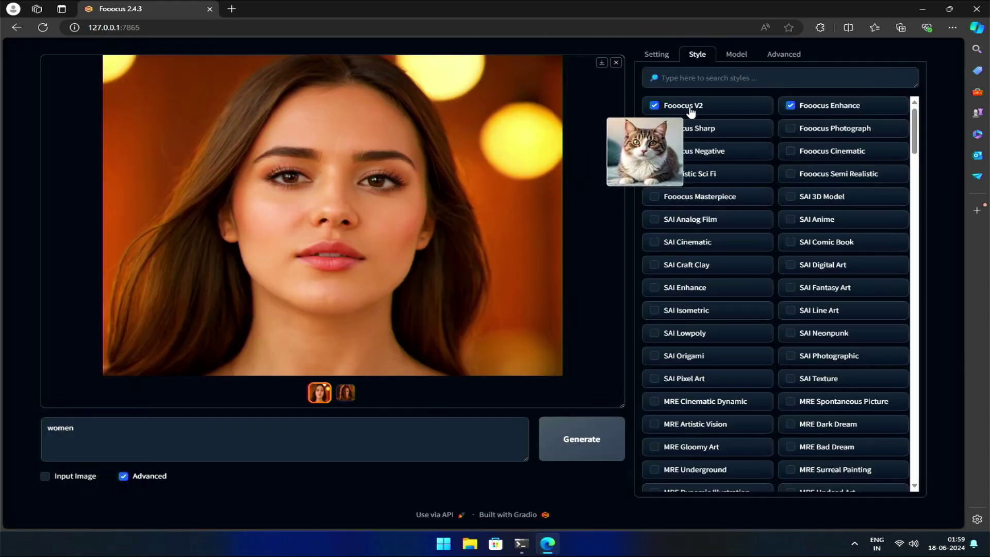
{"action": "left_click", "coordinate": [689, 130]}
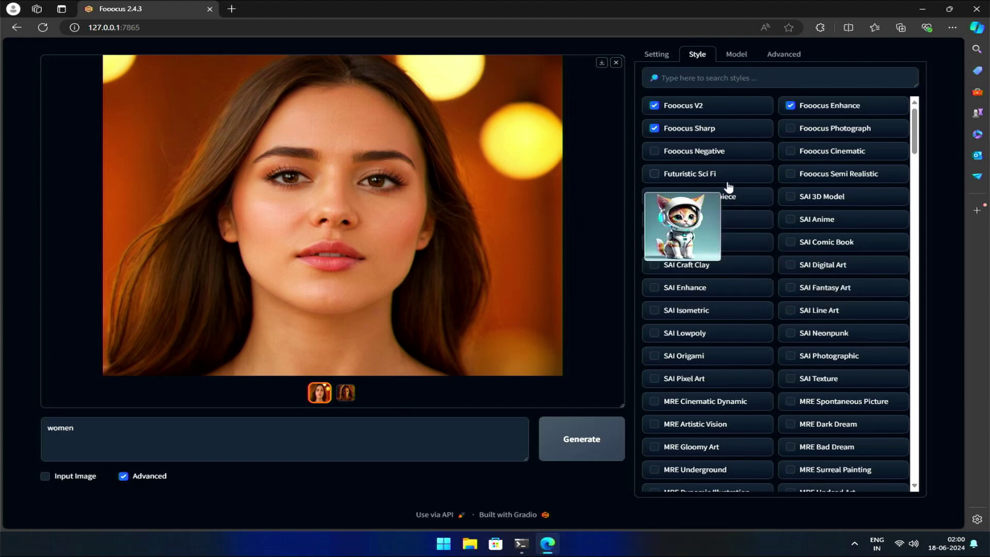
Turn off Fooocus V2, Fooocus Sharp and Fooocus Enhance, leaving SAI Anime, and generate.
{"action": "left_click", "coordinate": [696, 130]}
{"action": "left_click", "coordinate": [682, 110]}
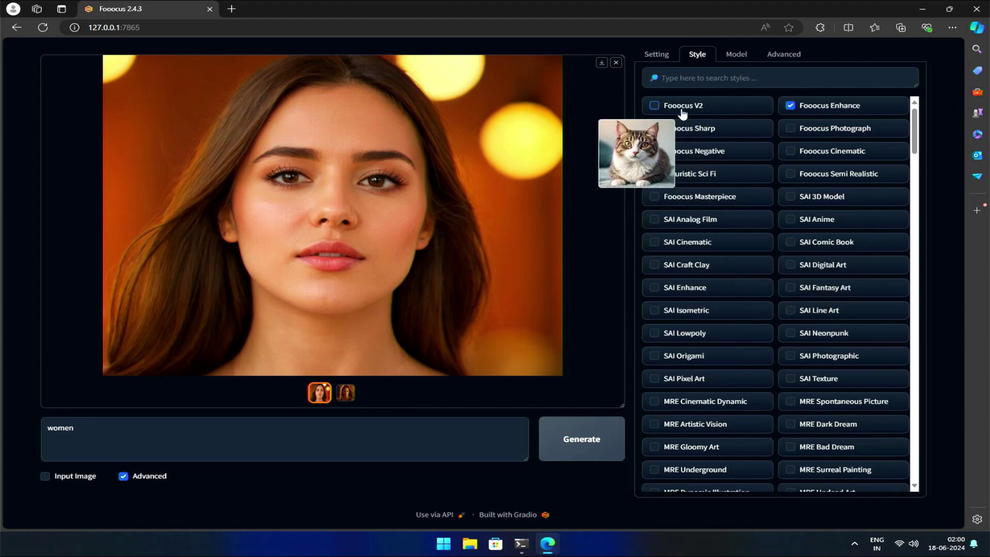
{"action": "left_click", "coordinate": [789, 106]}
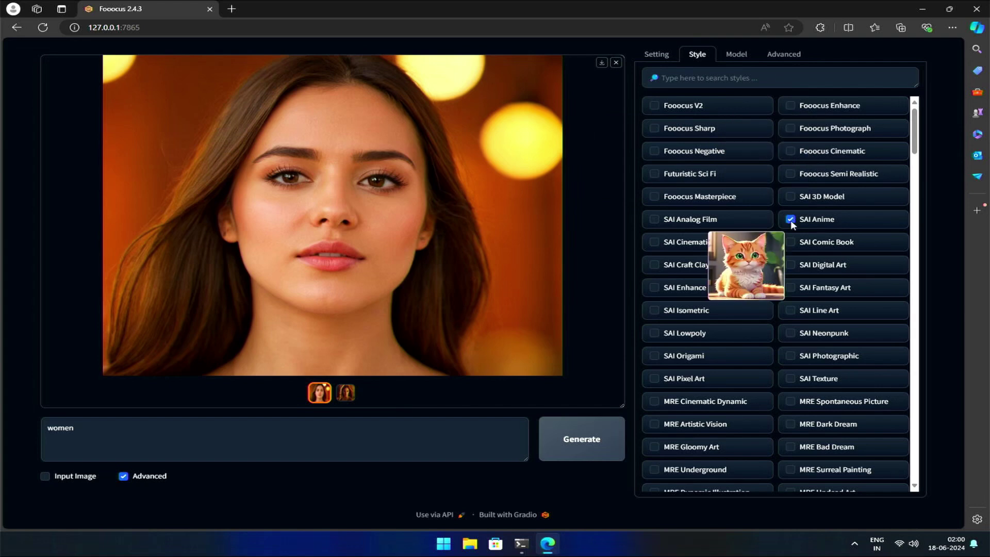
{"action": "left_click", "coordinate": [581, 450]}
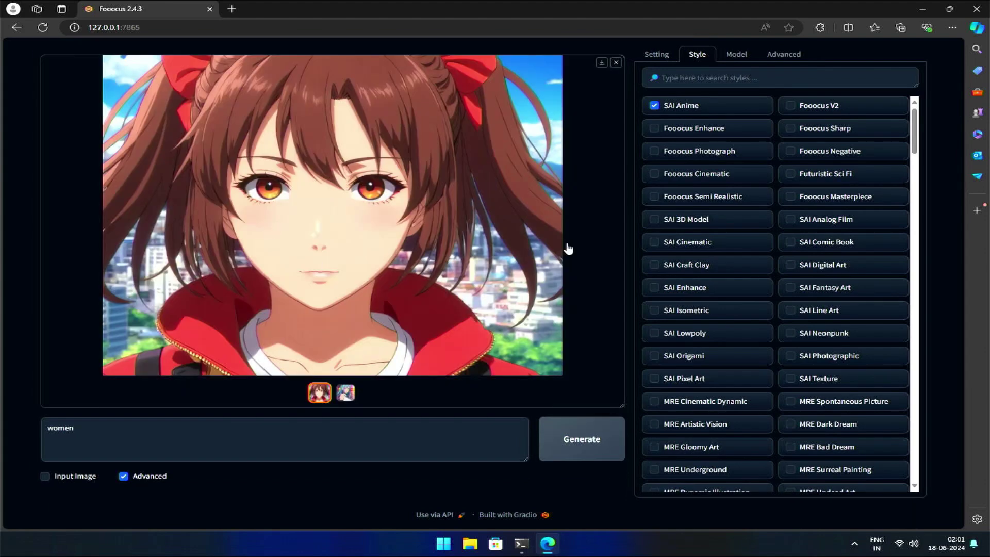
Browse the anime results full-window, including the blue-haired girl and red-haired woman.
{"action": "left_click", "coordinate": [614, 222]}
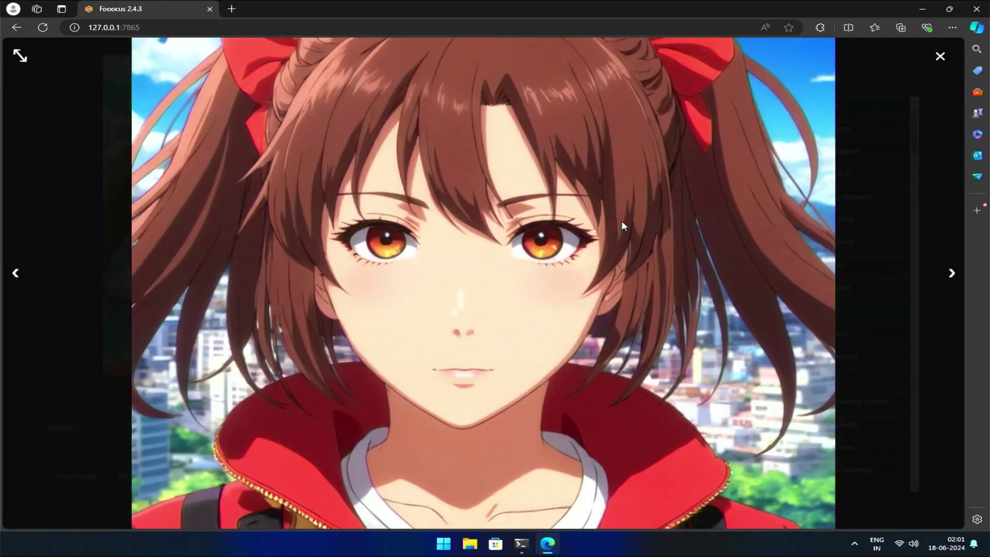
{"action": "left_click", "coordinate": [952, 276]}
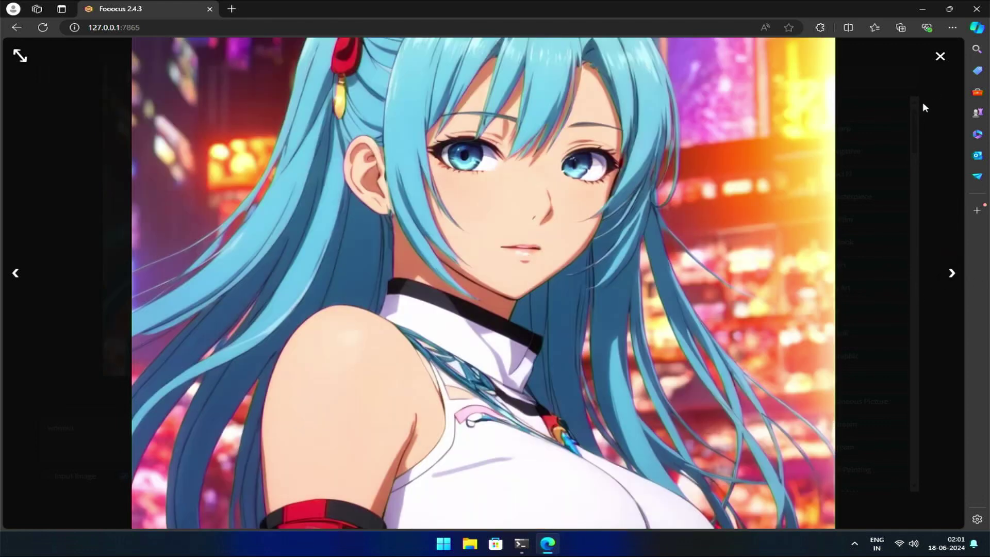
{"action": "left_click", "coordinate": [939, 57]}
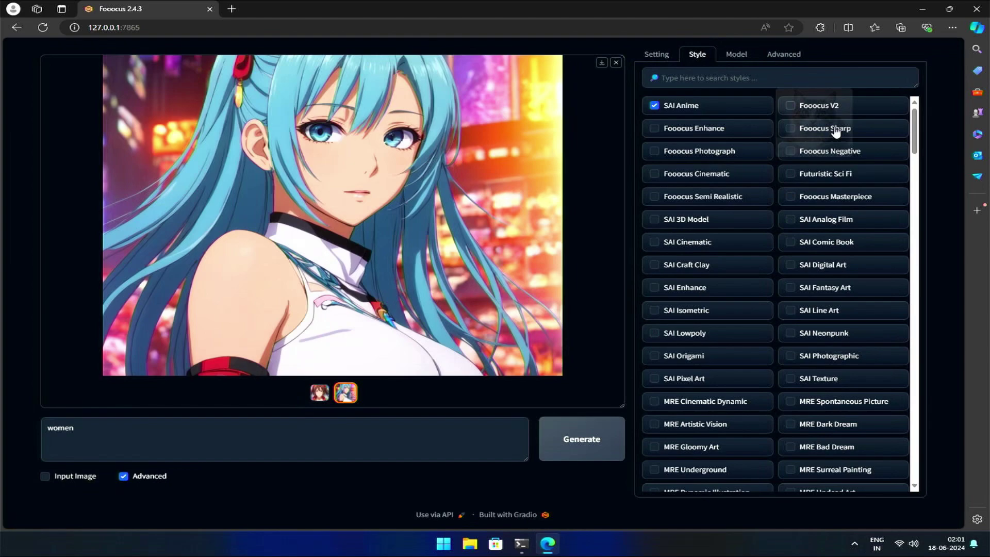
{"action": "left_click", "coordinate": [585, 261]}
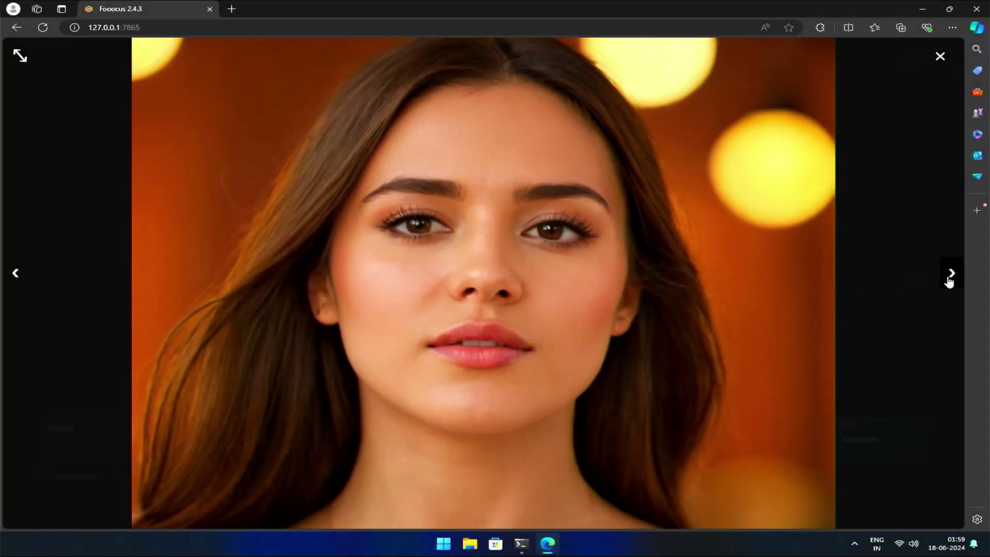
{"action": "left_click", "coordinate": [949, 281]}
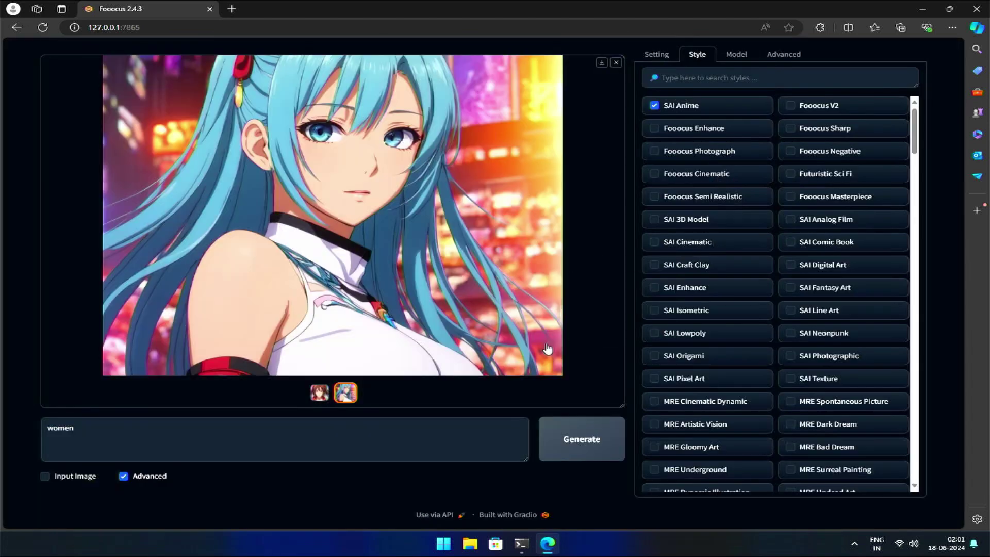
{"action": "left_click", "coordinate": [546, 346]}
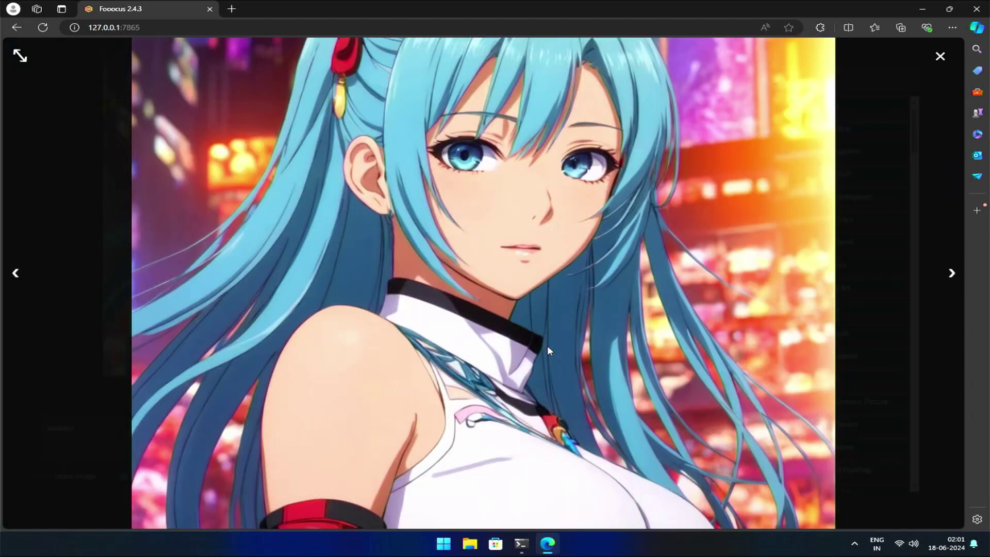
{"action": "left_click", "coordinate": [937, 59]}
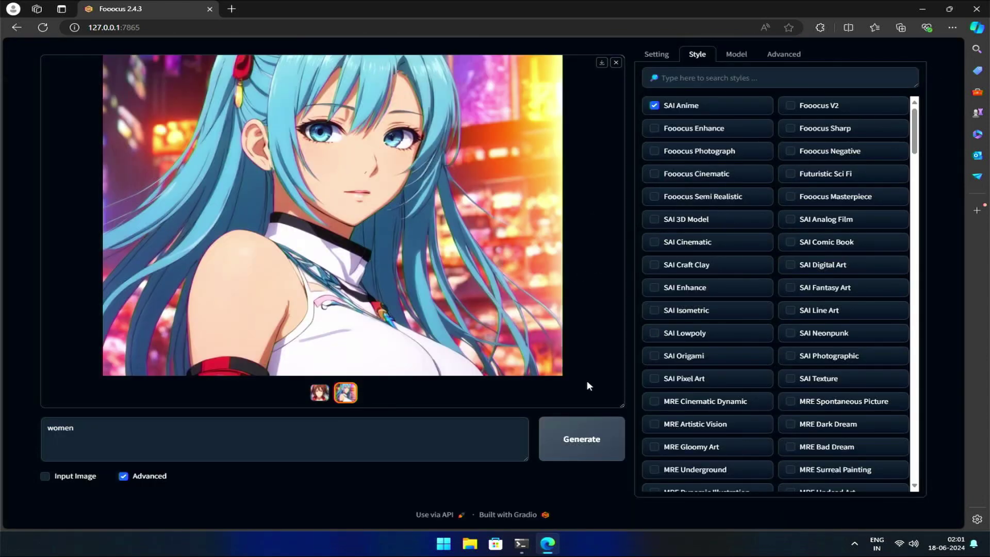
Add SAI 3D Model to SAI Anime, generate, and view the results full-screen.
{"action": "left_click", "coordinate": [656, 219]}
{"action": "left_click", "coordinate": [599, 433]}
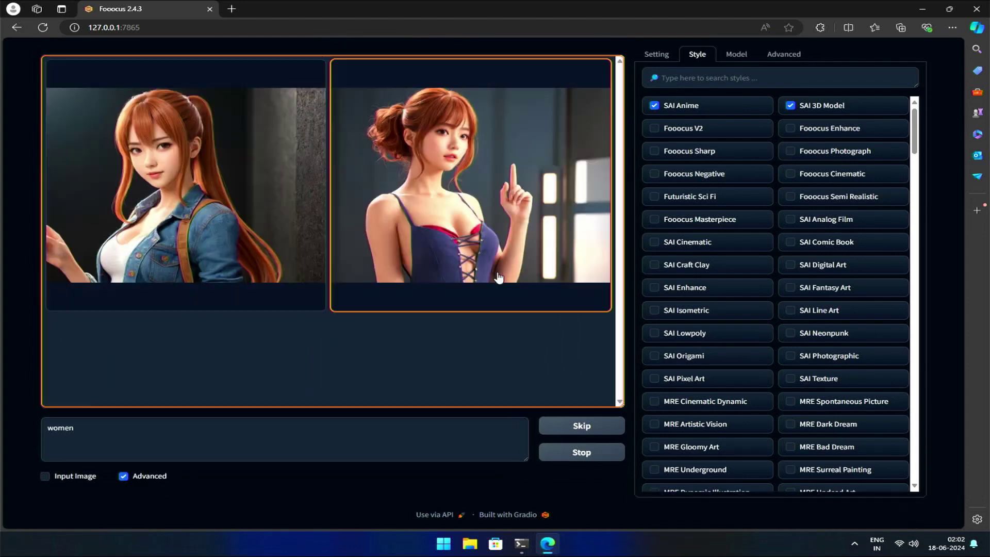
{"action": "left_click", "coordinate": [442, 214]}
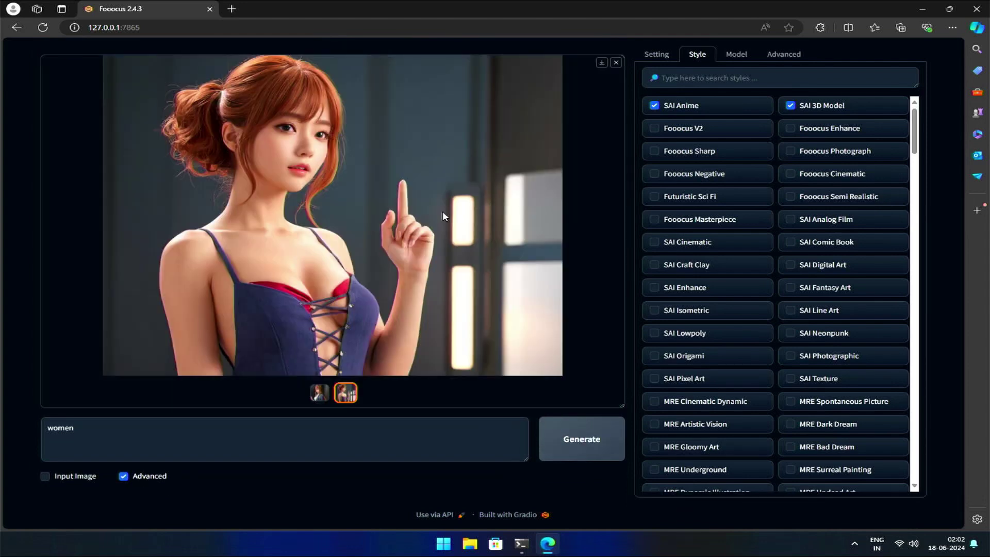
{"action": "left_click", "coordinate": [388, 236]}
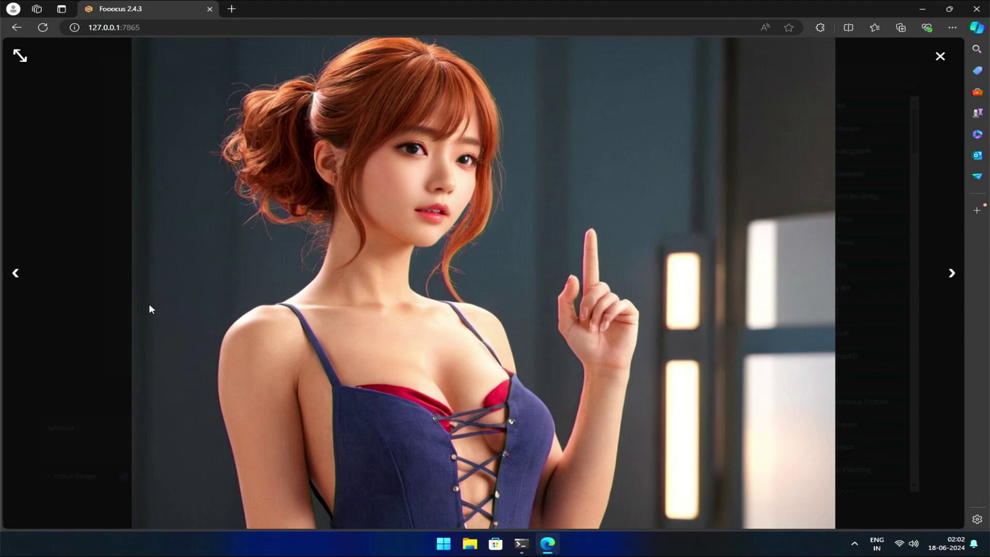
{"action": "left_click", "coordinate": [16, 275]}
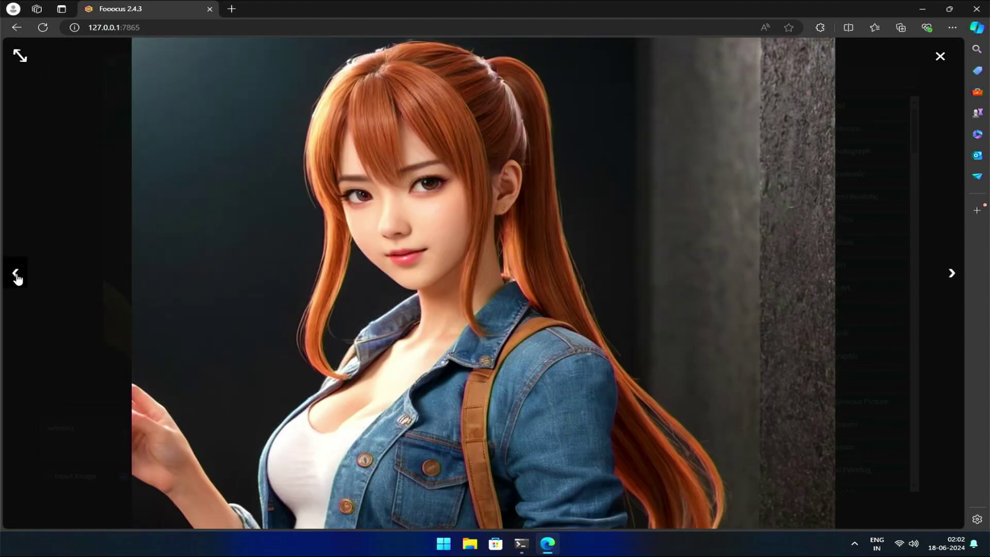
Enable Harlem Renaissance Art and generate new women images.
{"action": "left_click", "coordinate": [373, 265]}
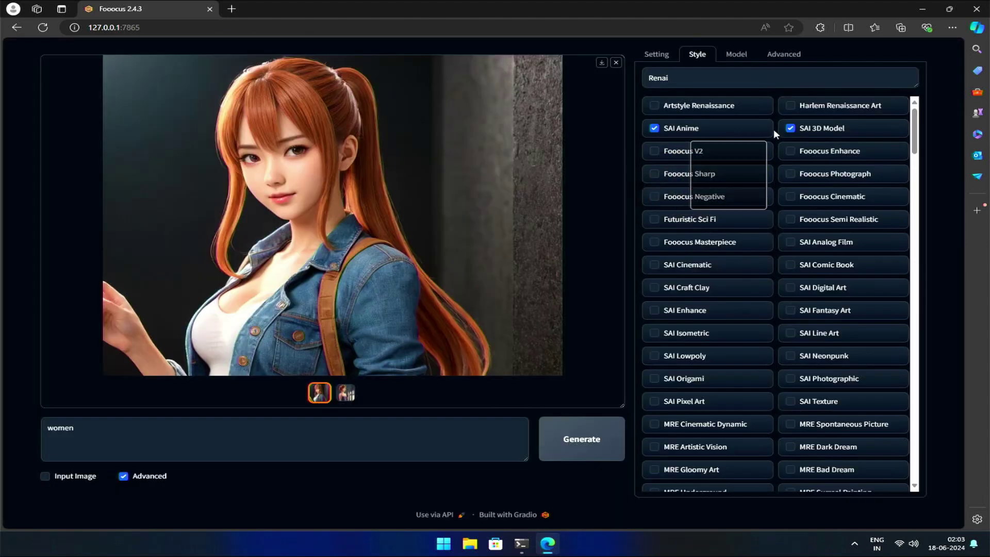
{"action": "left_click", "coordinate": [788, 105]}
{"action": "left_click", "coordinate": [555, 435]}
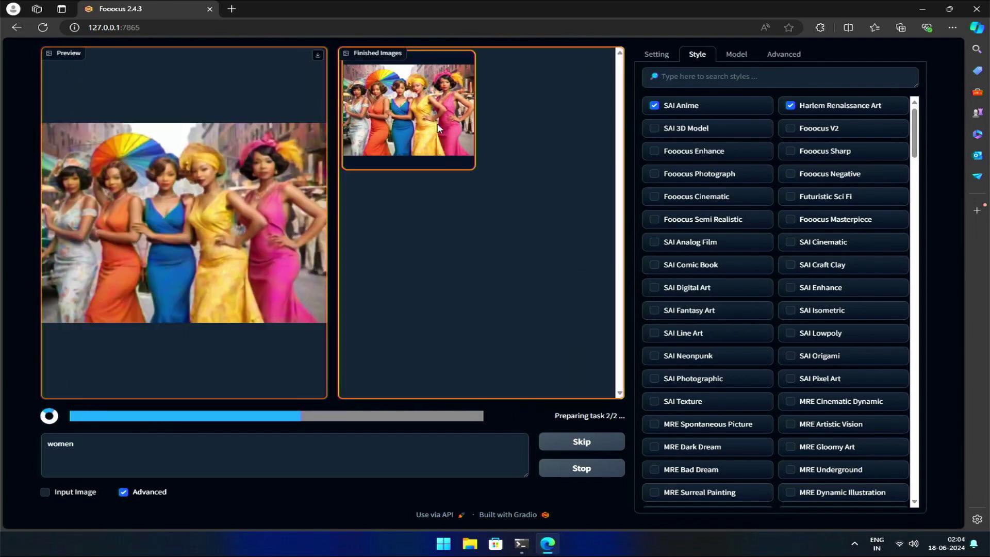
View the Harlem Renaissance result full-screen, then turn off SAI Anime.
{"action": "left_click", "coordinate": [412, 113]}
{"action": "left_click", "coordinate": [498, 199]}
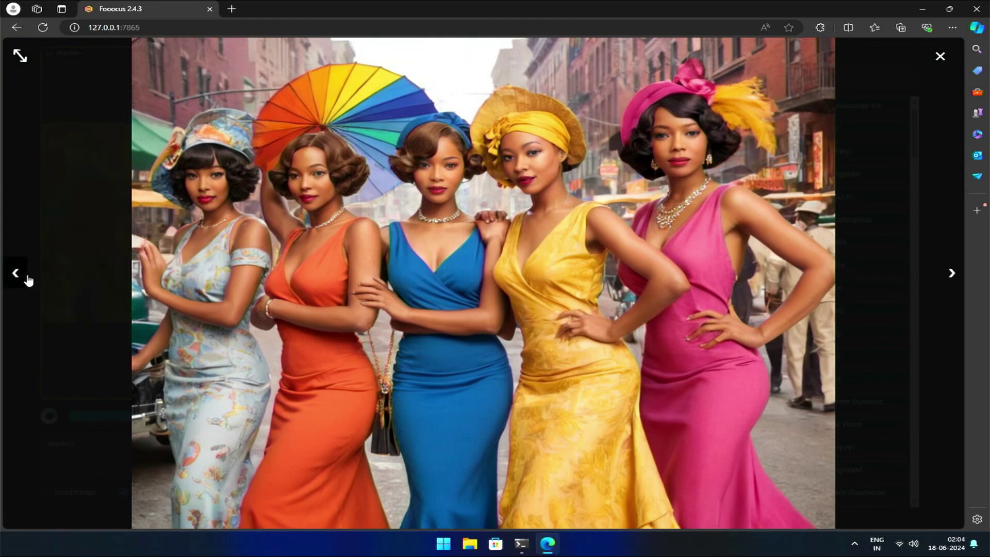
{"action": "left_click", "coordinate": [937, 56]}
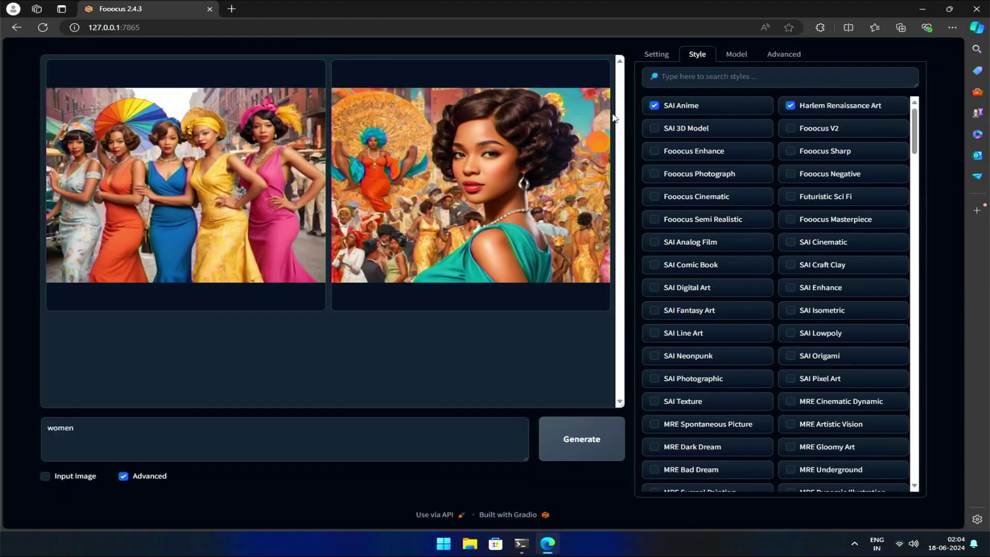
{"action": "left_click", "coordinate": [654, 106]}
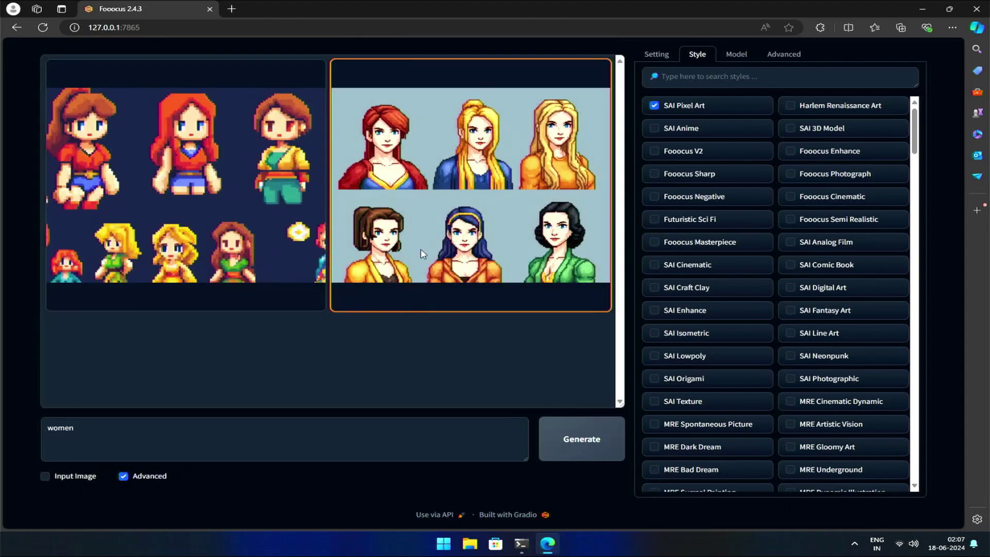
Browse the pixel-art and comic results full-screen, from the chibi characters to the portrait grid.
{"action": "left_click", "coordinate": [419, 256]}
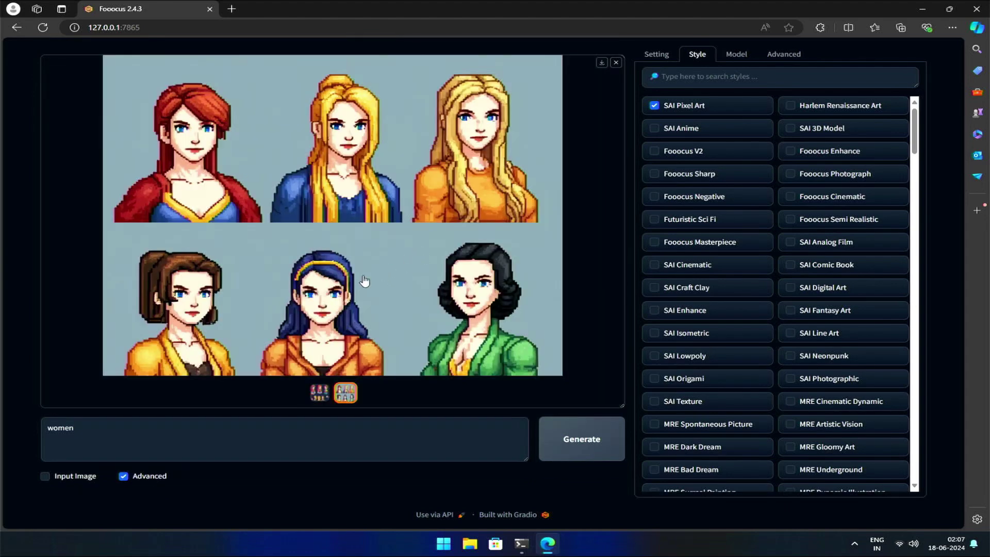
{"action": "left_click", "coordinate": [333, 279]}
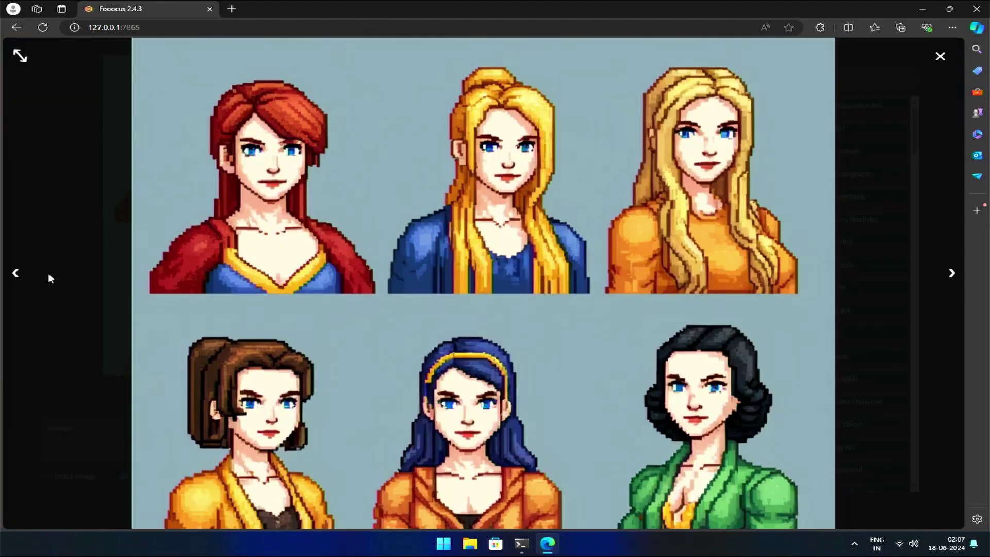
{"action": "left_click", "coordinate": [16, 274]}
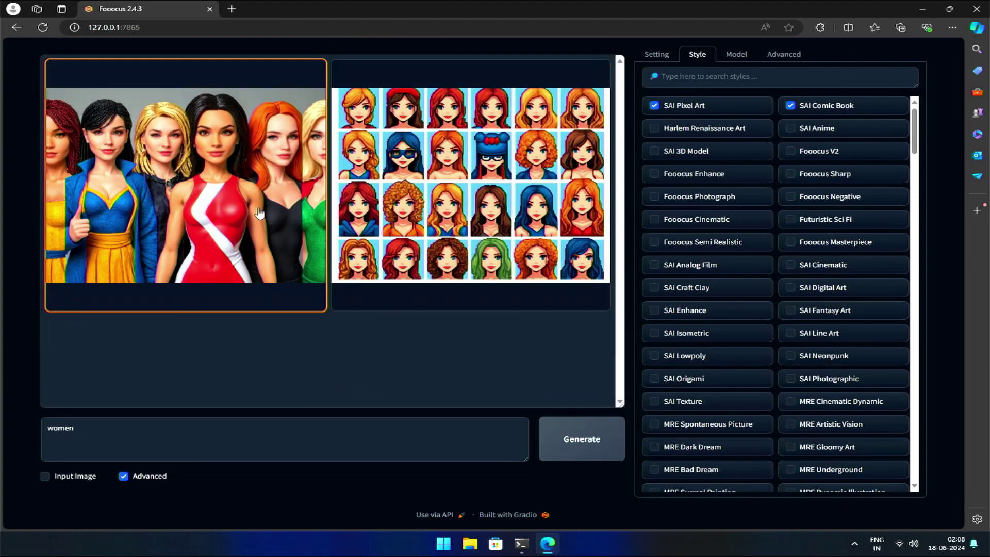
{"action": "left_click", "coordinate": [325, 226]}
{"action": "left_click", "coordinate": [333, 227]}
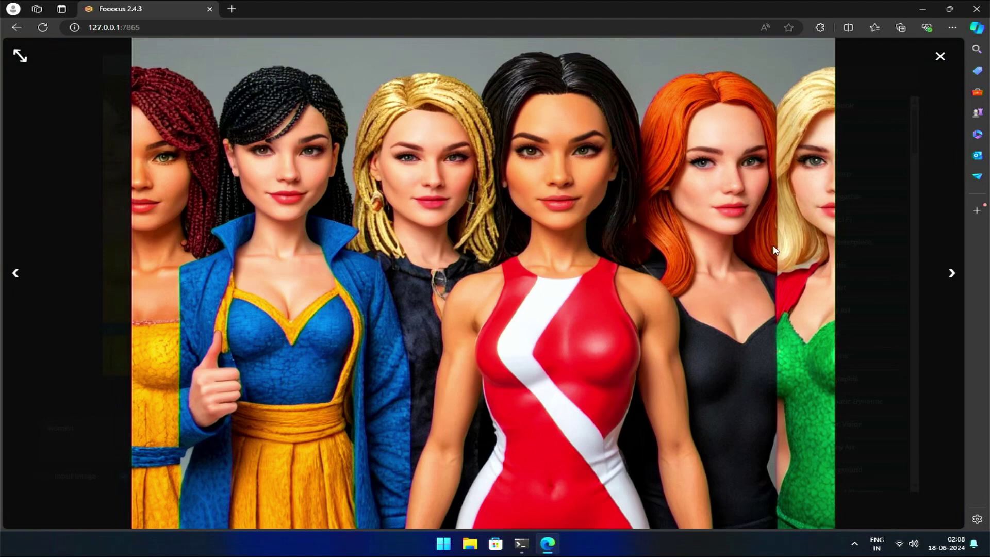
{"action": "left_click", "coordinate": [951, 273]}
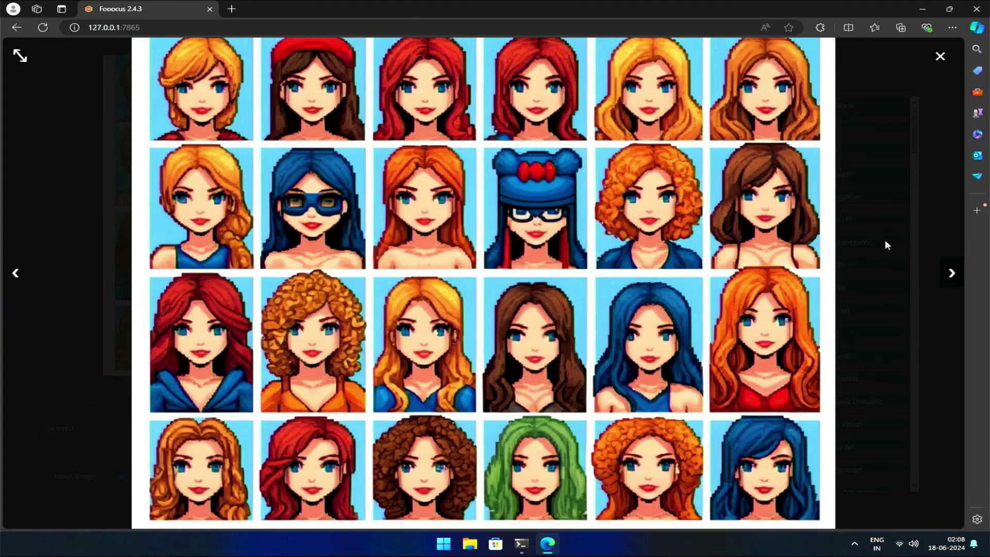
Filter styles with 'games' and review the new results, including the three characters in hats.
{"action": "left_click", "coordinate": [940, 56]}
{"action": "type", "text": "games"}
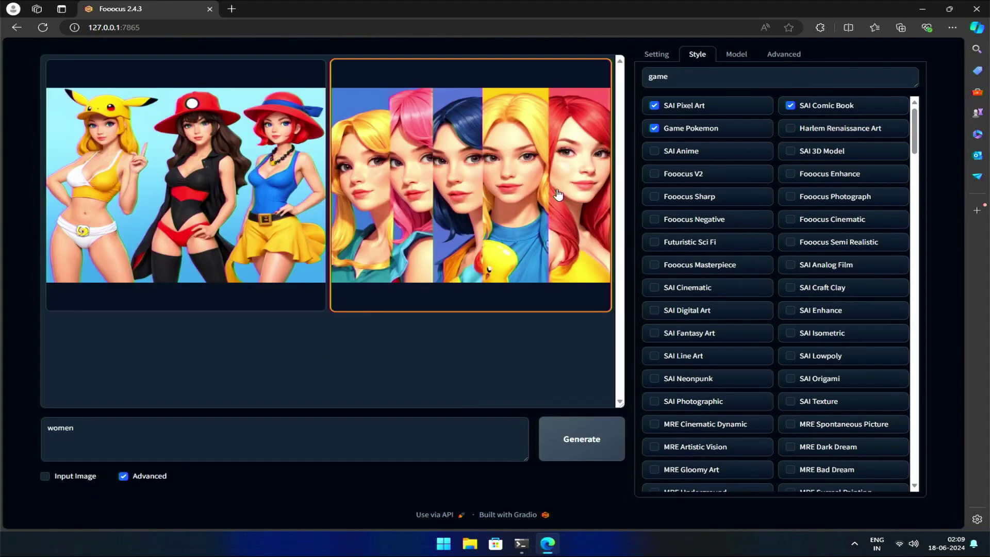
{"action": "left_click", "coordinate": [558, 195]}
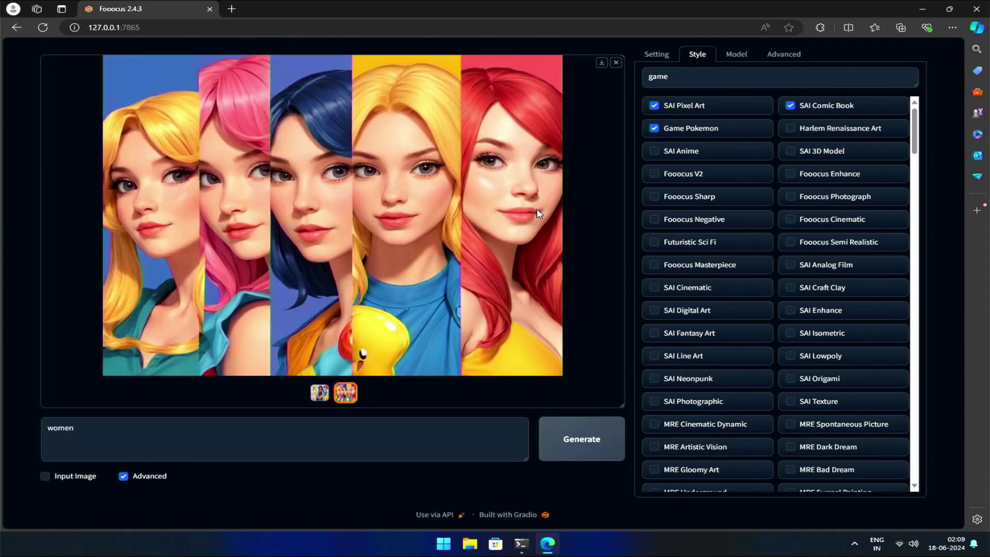
{"action": "left_click", "coordinate": [453, 231]}
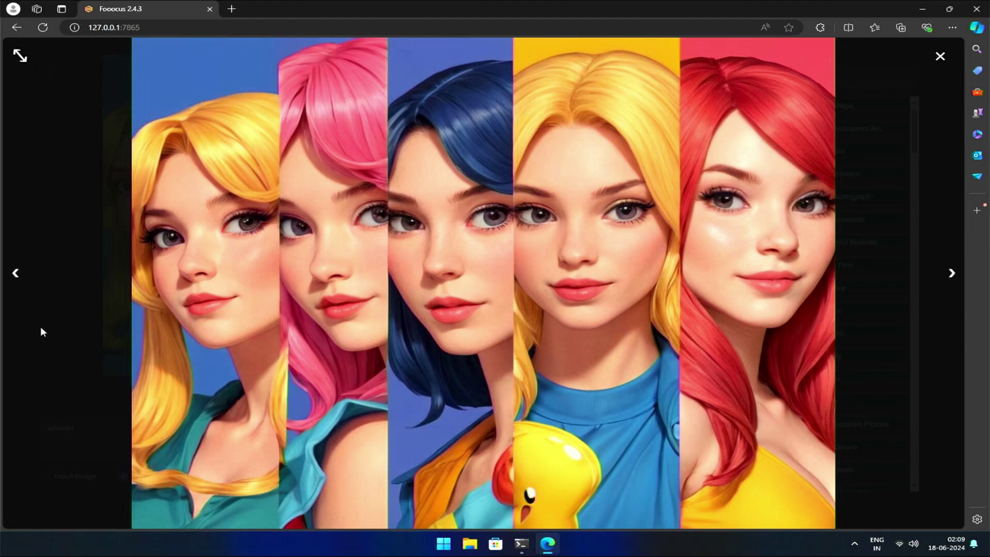
{"action": "left_click", "coordinate": [17, 273]}
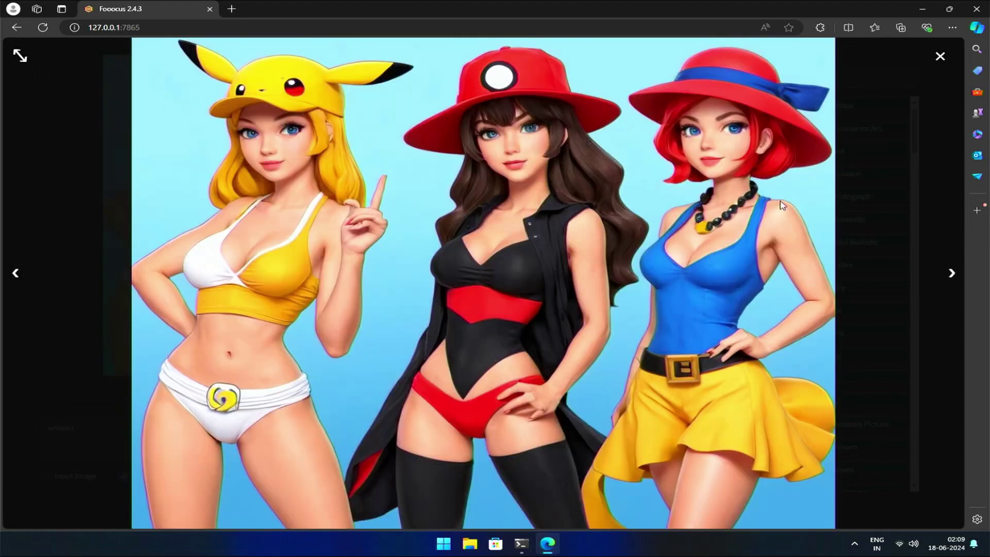
{"action": "left_click", "coordinate": [940, 56]}
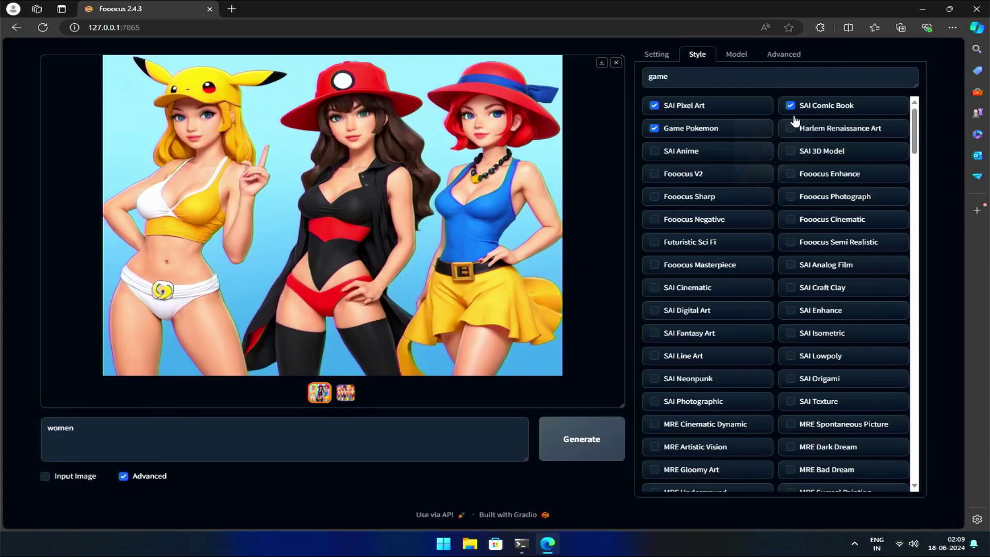
{"action": "triple_click", "coordinate": [760, 80]}
Filter styles with 'comi', select SAI Comic Book, and generate.
{"action": "type", "text": "comi"}
{"action": "left_click", "coordinate": [654, 105]}
{"action": "key", "text": "ctrl+Return"}
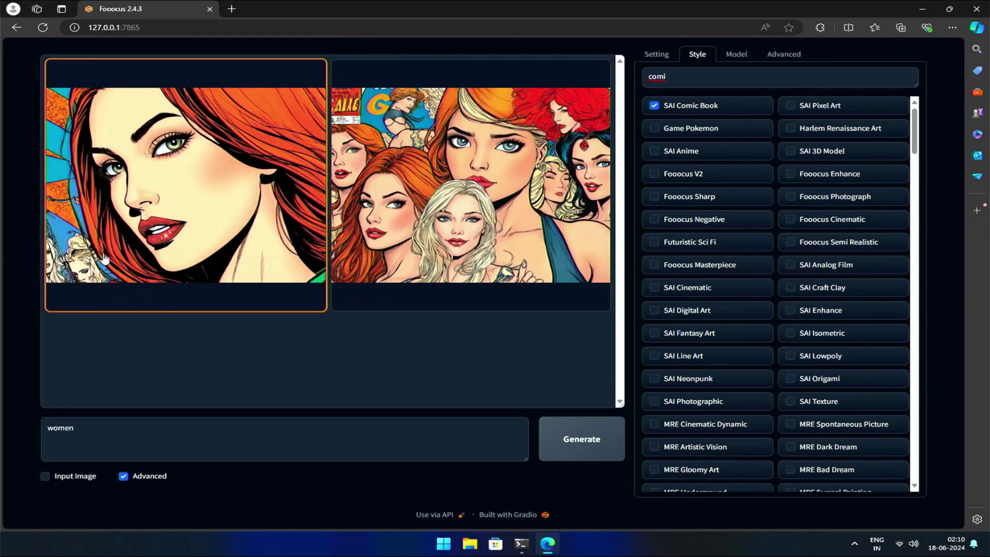
Browse both comic images full-screen, returning to the red-haired woman.
{"action": "left_click", "coordinate": [196, 253]}
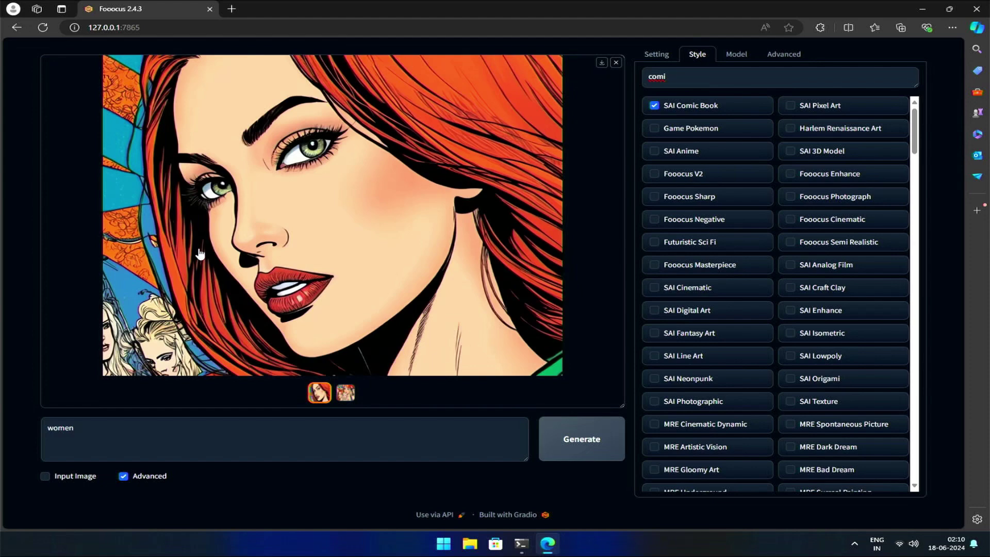
{"action": "left_click", "coordinate": [344, 238]}
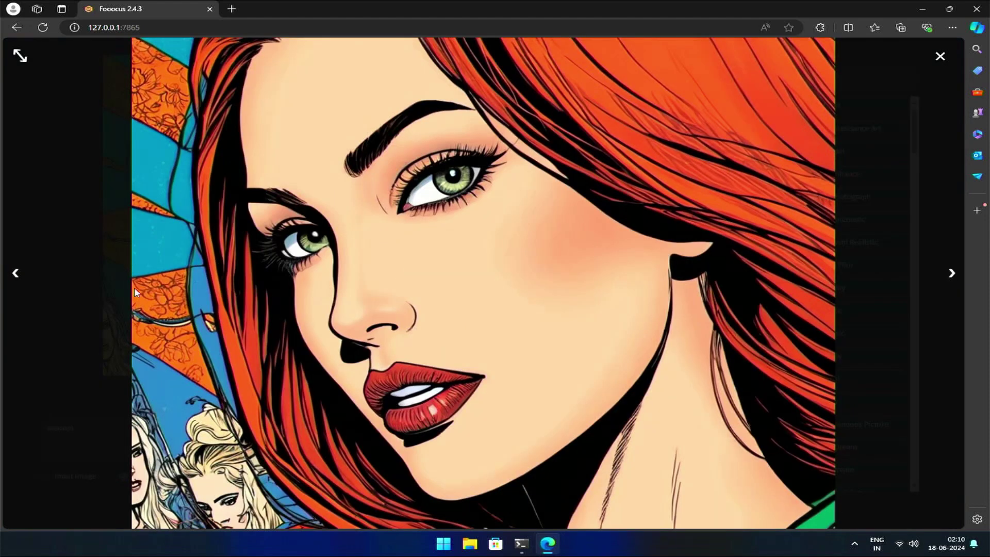
{"action": "left_click", "coordinate": [16, 275]}
{"action": "left_click", "coordinate": [16, 276]}
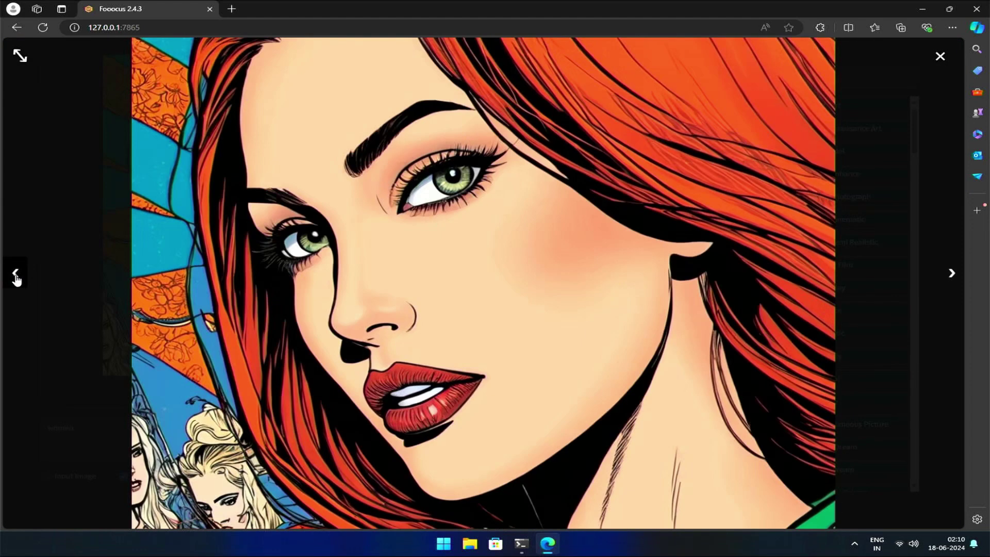
{"action": "left_click", "coordinate": [940, 58]}
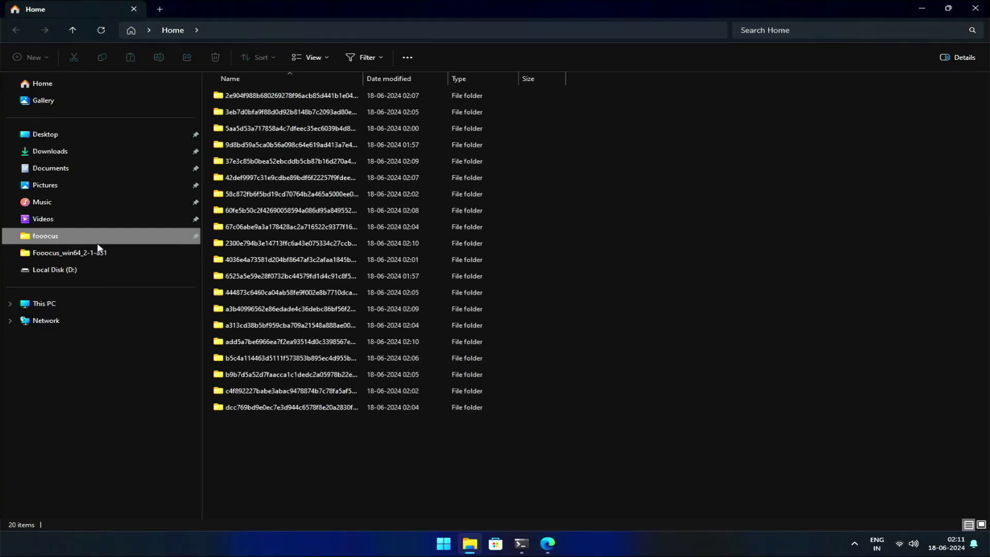
Navigate from Fooocus_win64_2-1-831 into Fooocus\sdxl_styles\samples and scroll the cat thumbnails.
{"action": "left_click", "coordinate": [94, 252]}
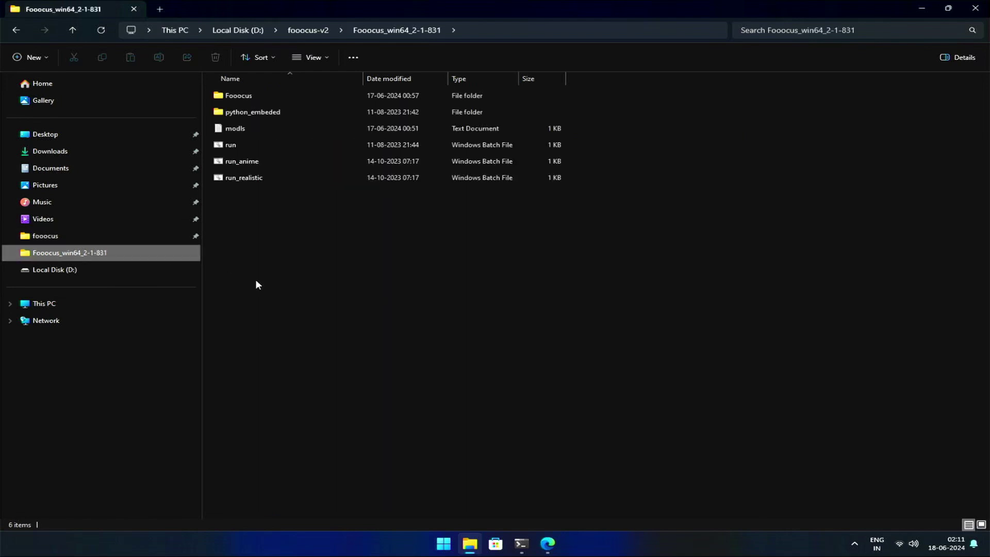
{"action": "double_click", "coordinate": [307, 98]}
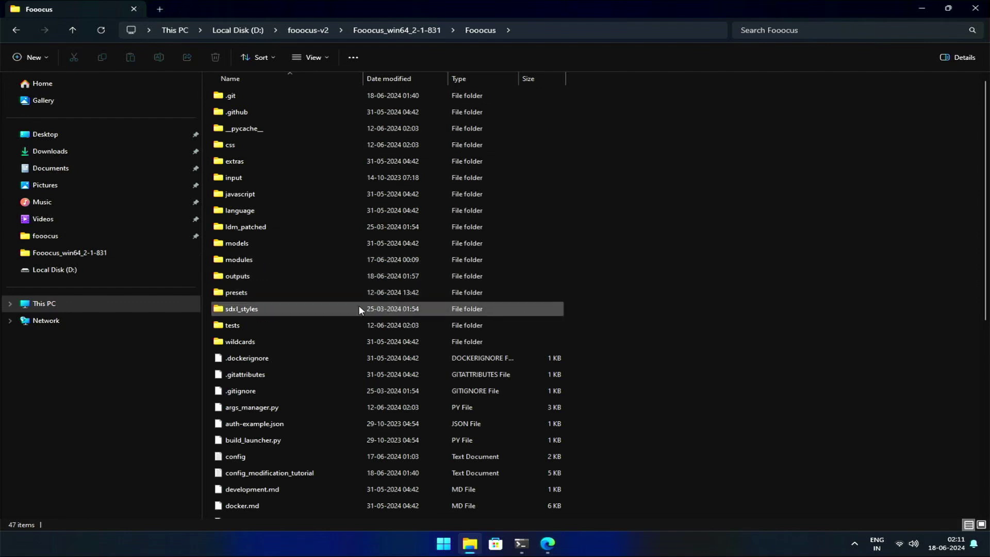
{"action": "double_click", "coordinate": [338, 310]}
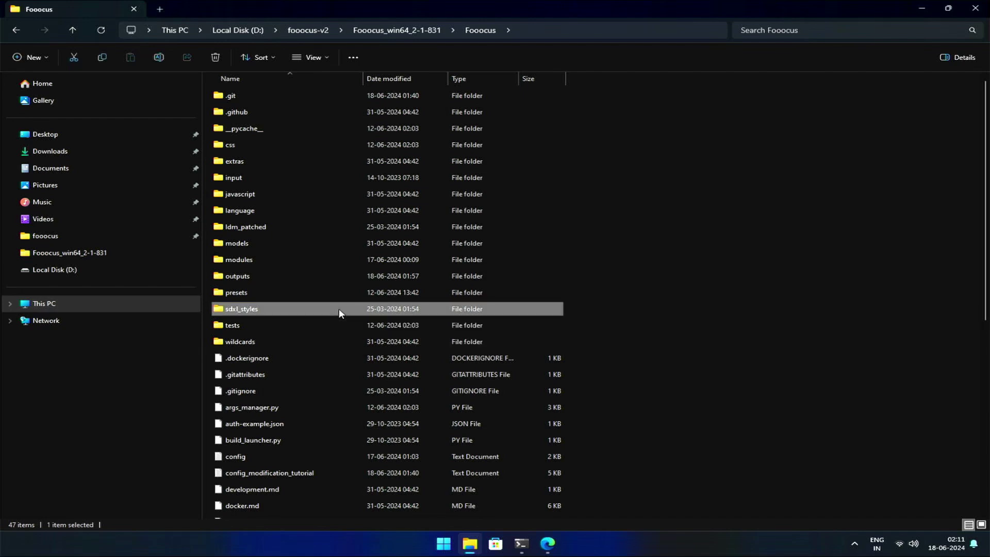
{"action": "double_click", "coordinate": [252, 98]}
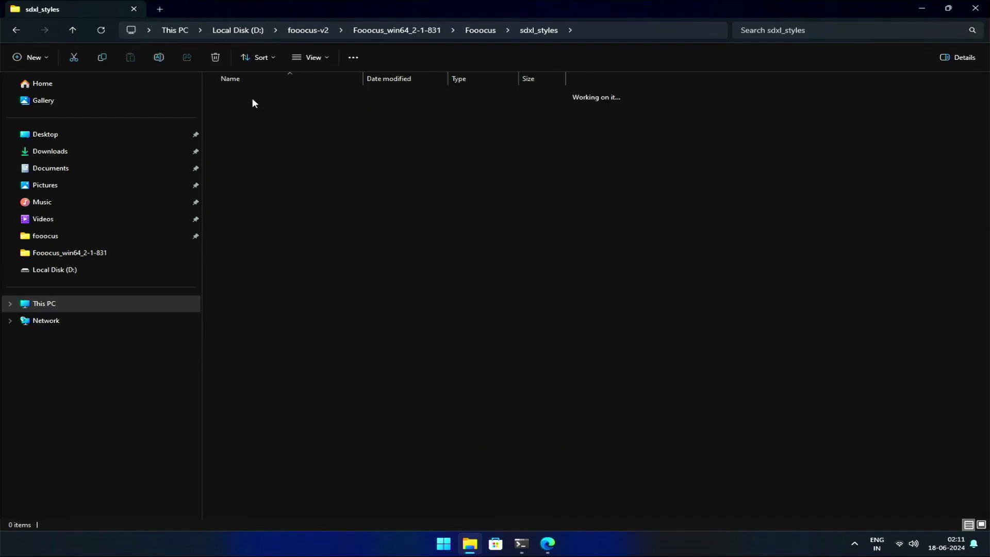
{"action": "scroll", "coordinate": [551, 265], "scroll_direction": "down", "scroll_amount": 8}
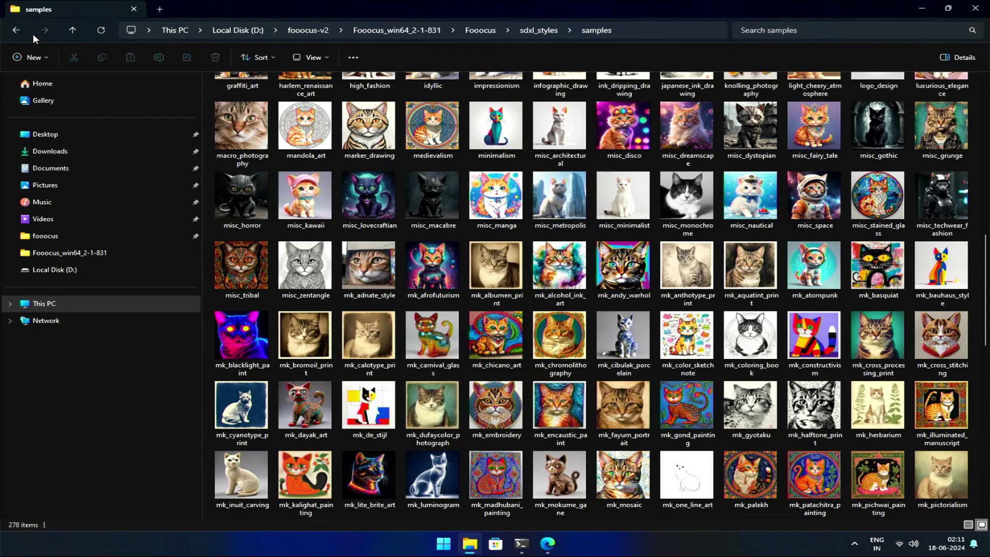
Return to the sdxl_styles folder and open sdxl_styles_diva.json in Notepad just this once.
{"action": "left_click", "coordinate": [18, 30]}
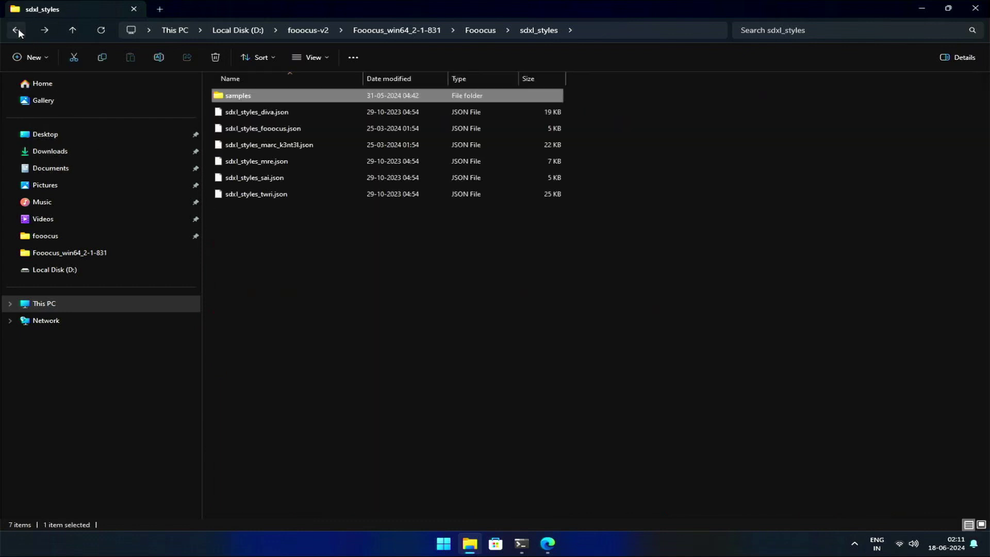
{"action": "left_click", "coordinate": [246, 113]}
{"action": "double_click", "coordinate": [247, 114]}
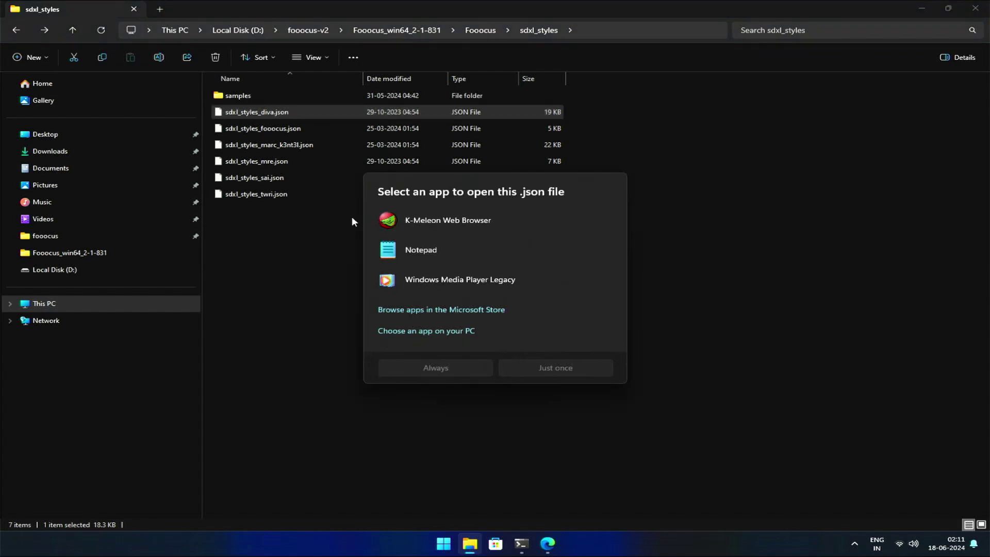
{"action": "left_click", "coordinate": [414, 258]}
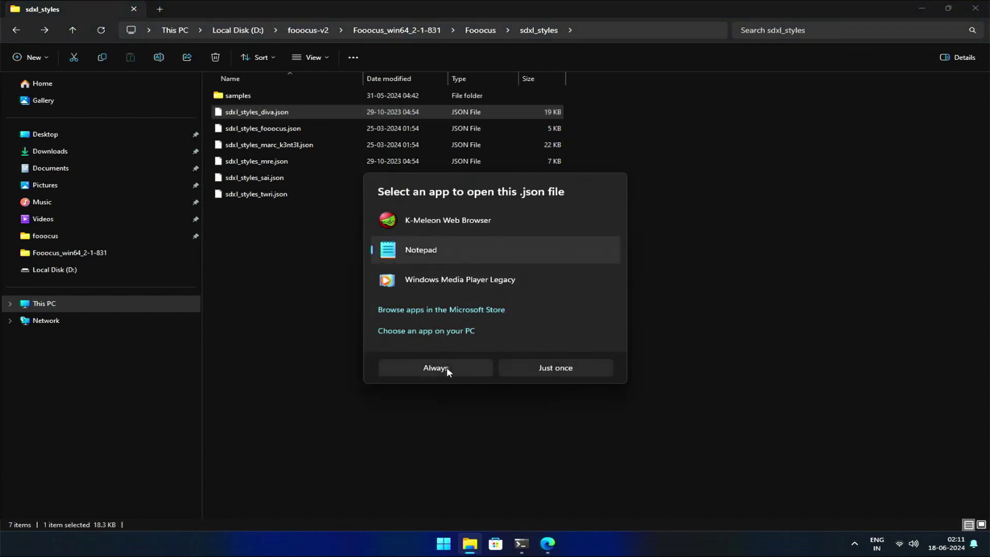
{"action": "left_click", "coordinate": [556, 368]}
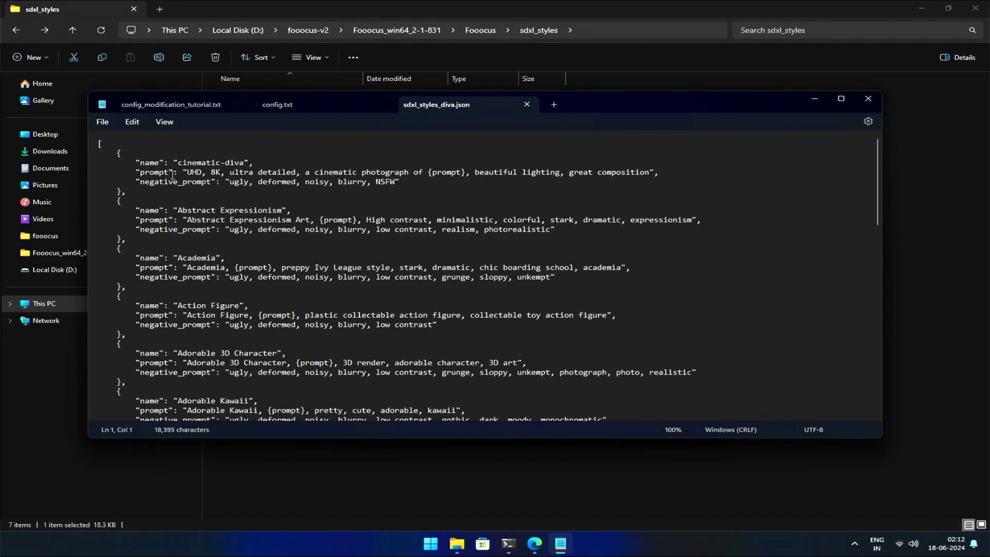
{"action": "left_click_drag", "start_coordinate": [172, 161], "coordinate": [244, 163]}
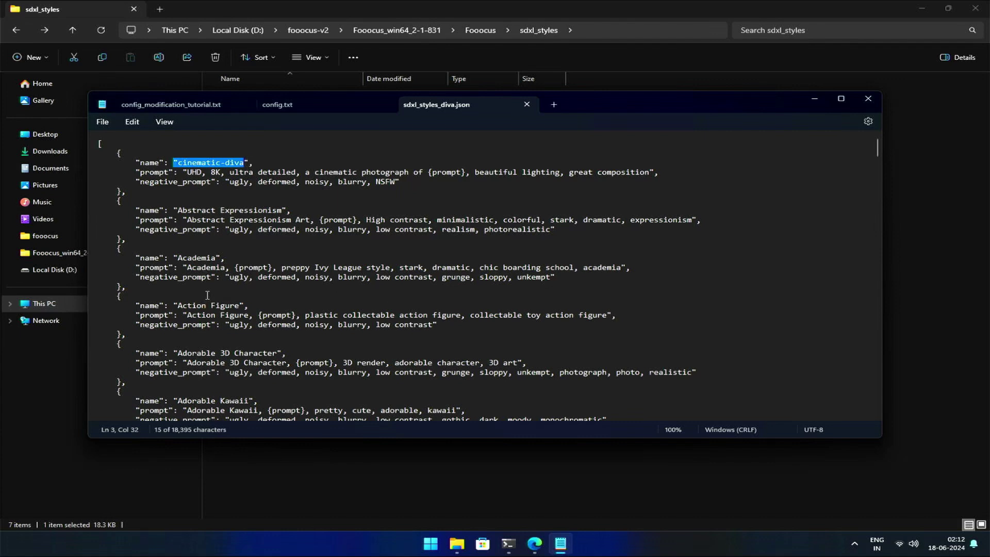
{"action": "left_click", "coordinate": [199, 192]}
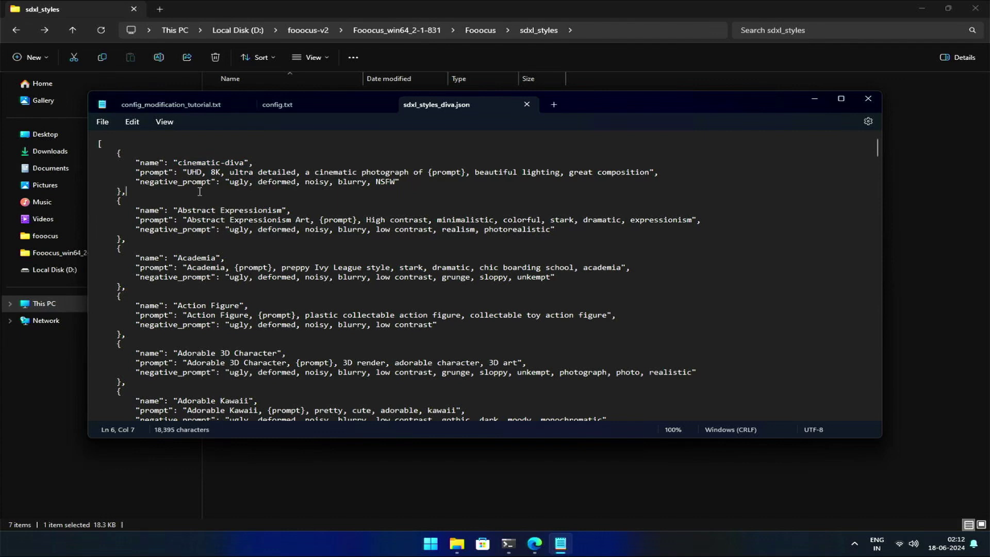
{"action": "left_click_drag", "start_coordinate": [180, 170], "coordinate": [427, 174]}
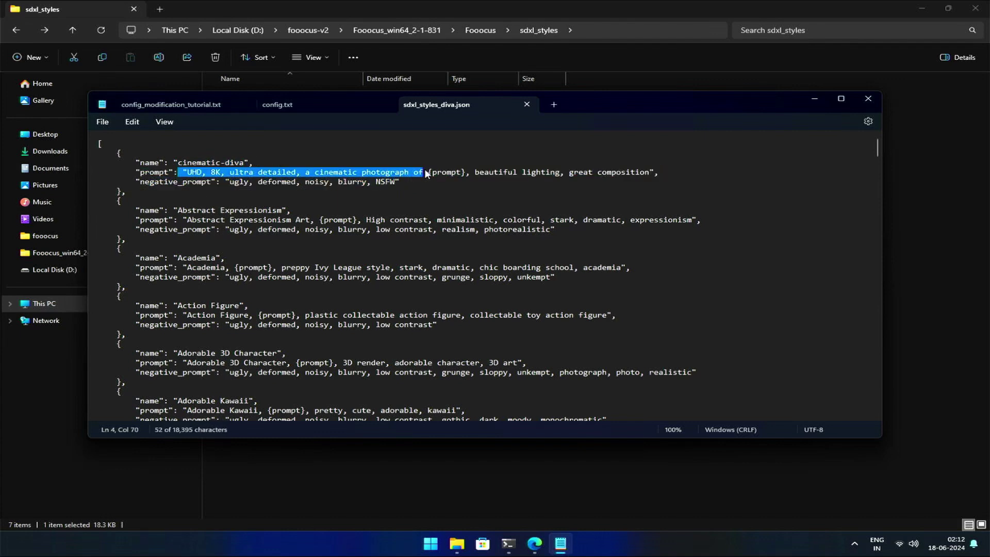
{"action": "left_click", "coordinate": [475, 173]}
{"action": "left_click_drag", "start_coordinate": [475, 172], "coordinate": [654, 175]}
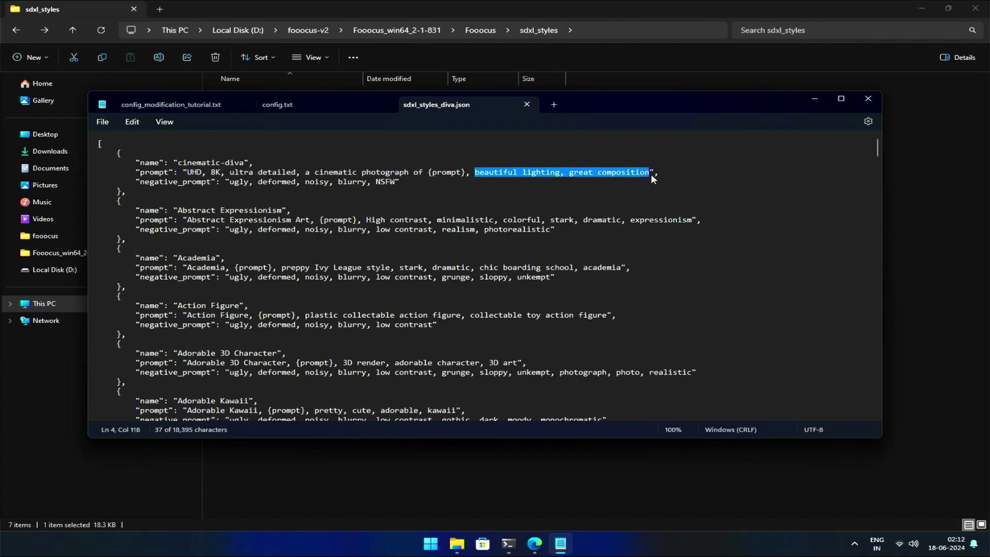
{"action": "left_click", "coordinate": [463, 203]}
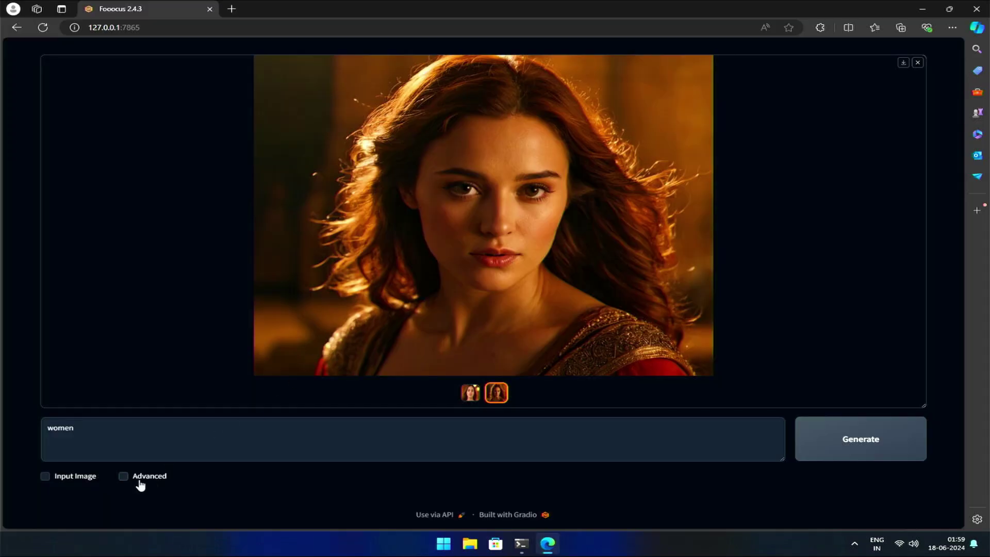
{"action": "left_click", "coordinate": [140, 482]}
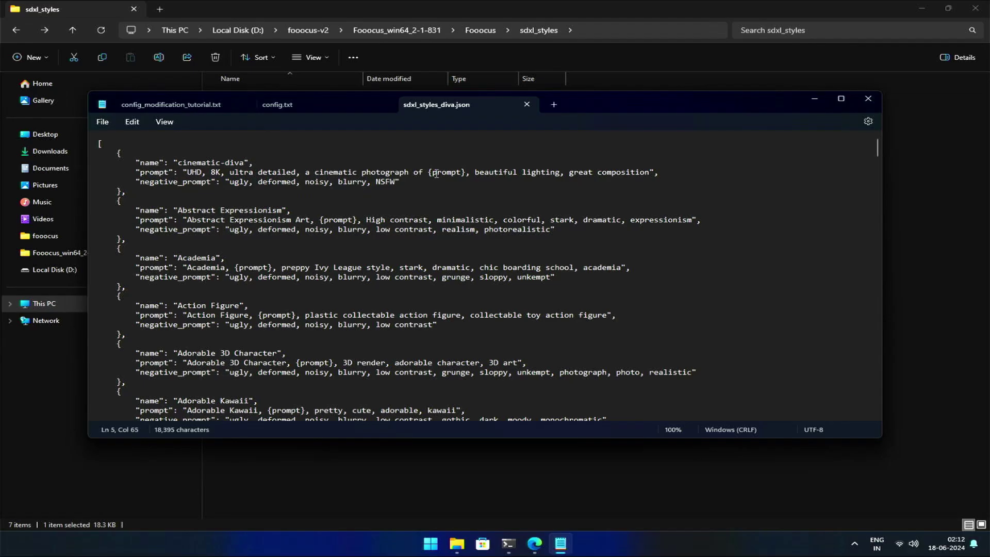
{"action": "double_click", "coordinate": [437, 172]}
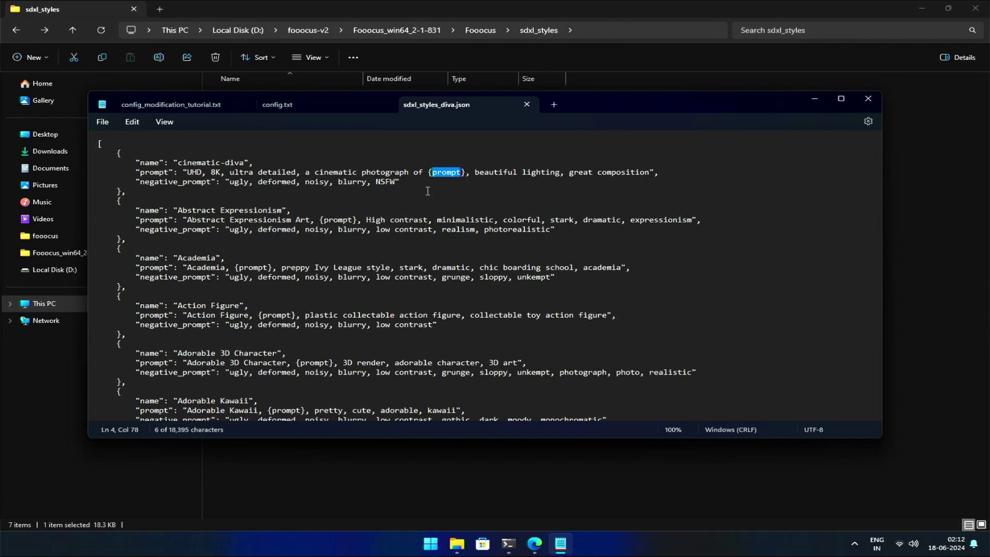
{"action": "left_click", "coordinate": [460, 200]}
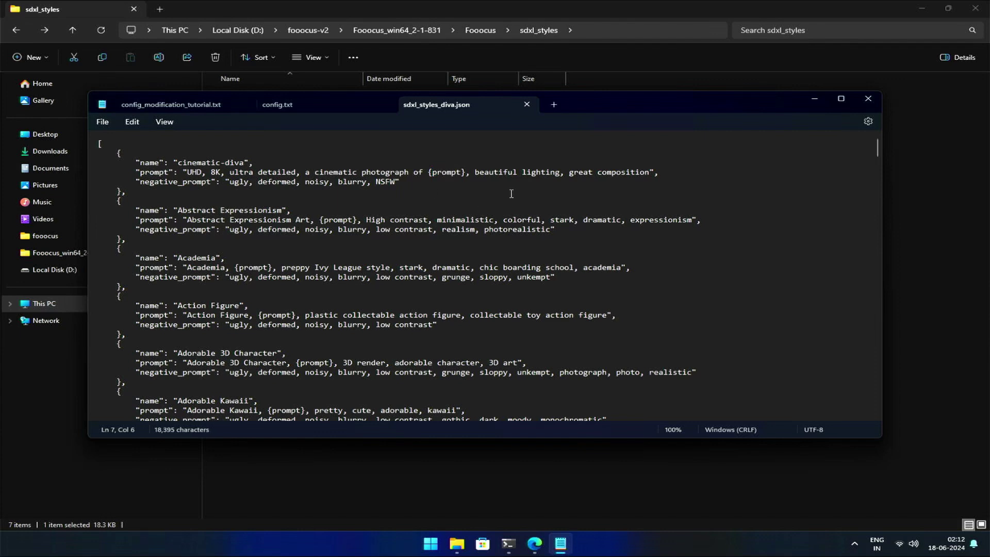